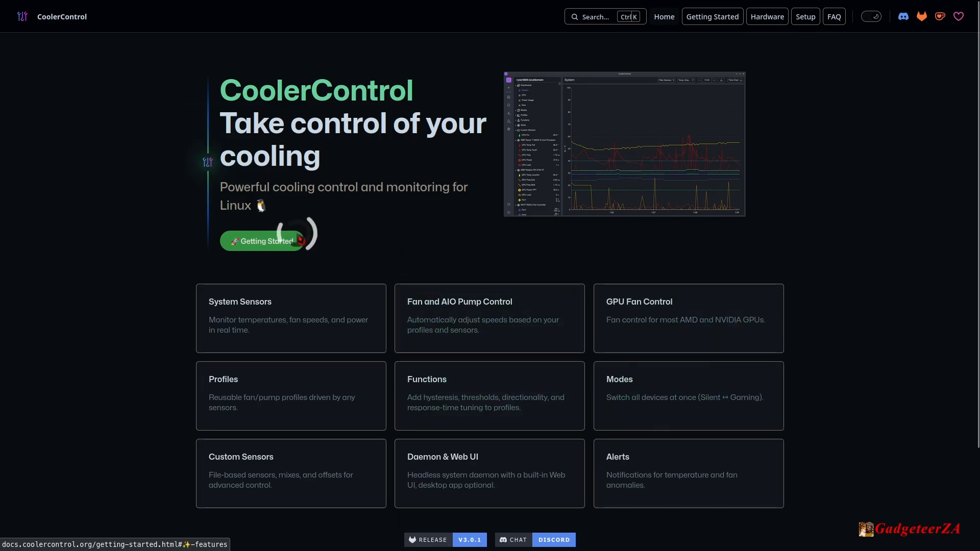
- Open the Getting Started documentation and read through its configuration topics, package selection, distro installs and features, returning to the start of the page
left_click(263, 241)
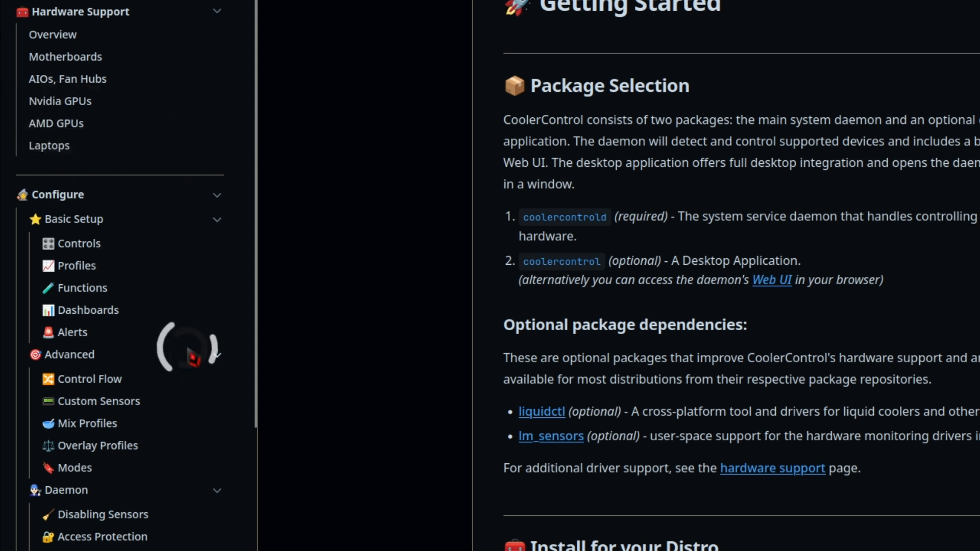
scroll(92, 332, "down", 4)
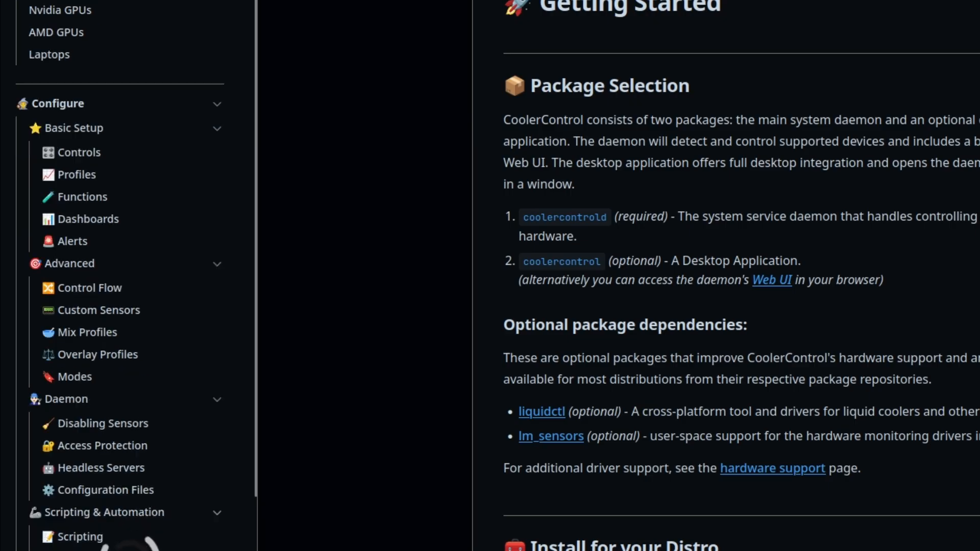
scroll(128, 434, "down", 2)
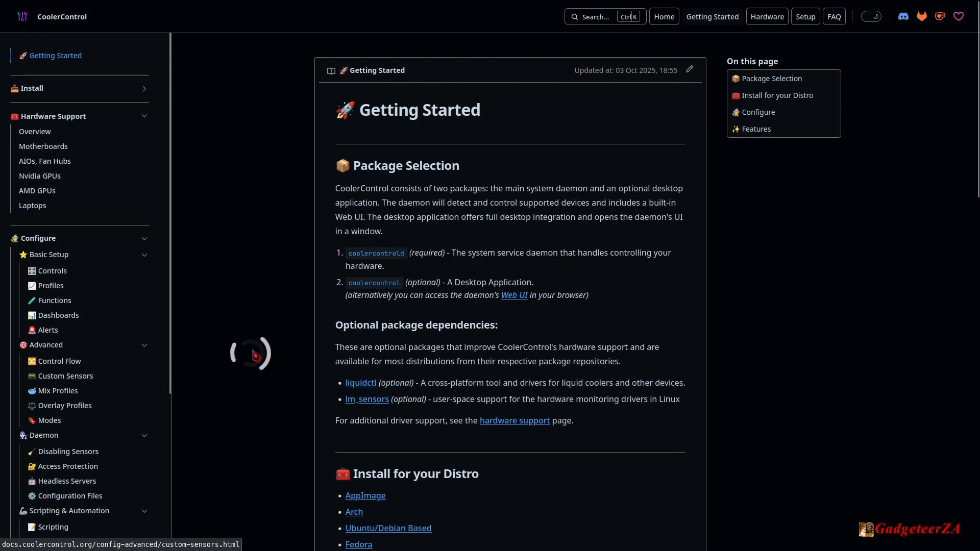
scroll(485, 267, "down", 7)
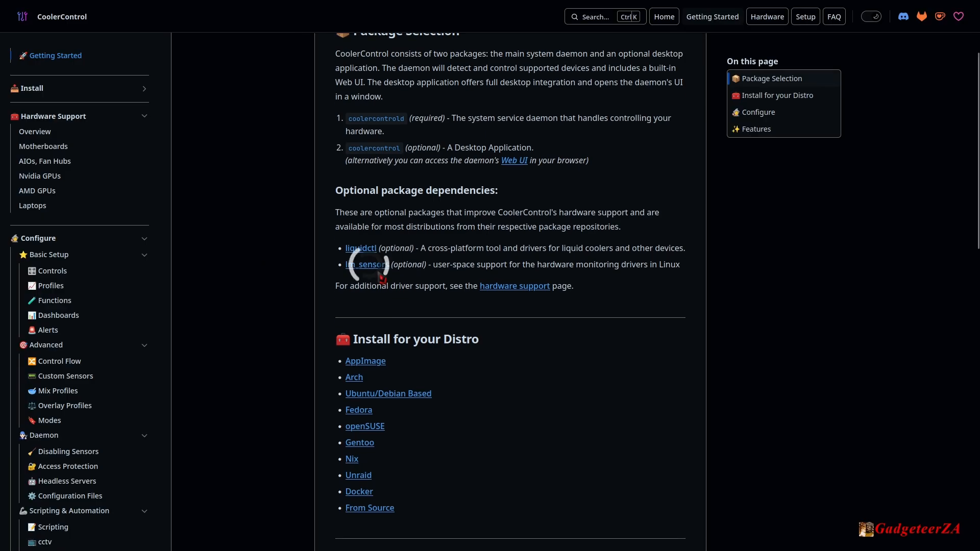
scroll(511, 309, "down", 8)
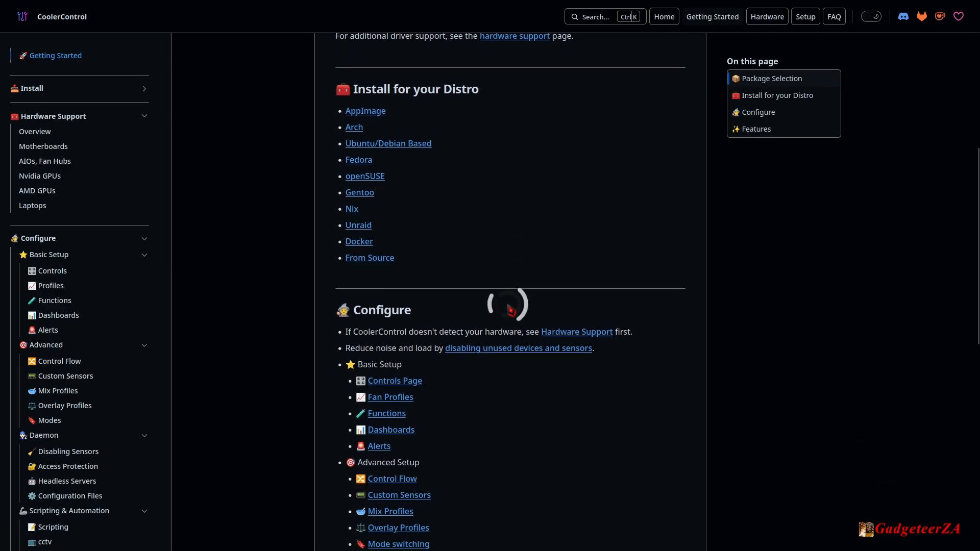
scroll(510, 309, "down", 2)
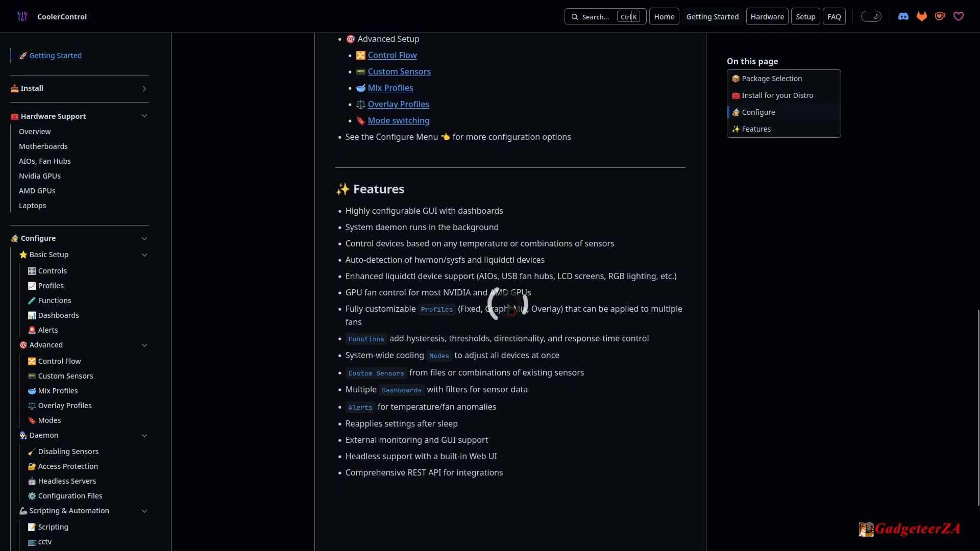
scroll(509, 308, "down", 2)
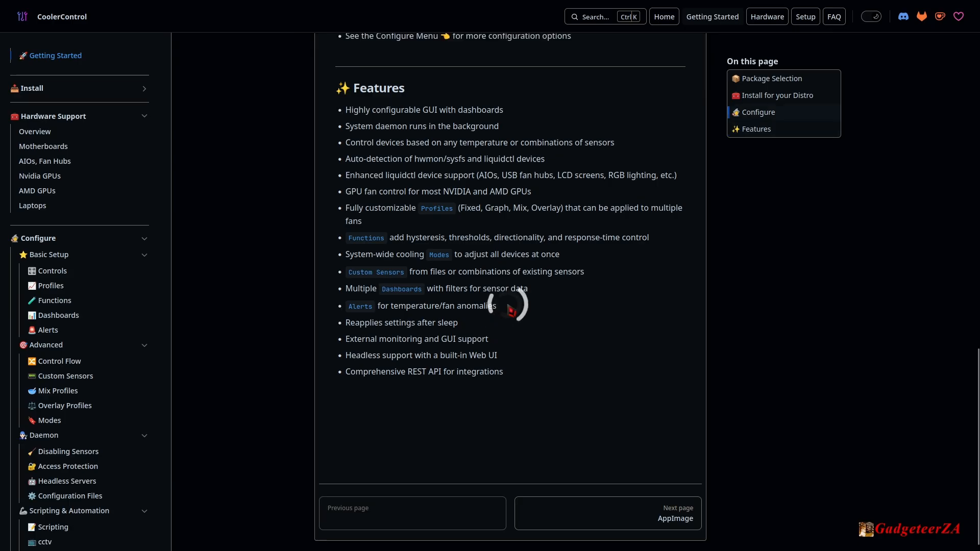
scroll(510, 309, "up", 10)
scroll(510, 309, "up", 8)
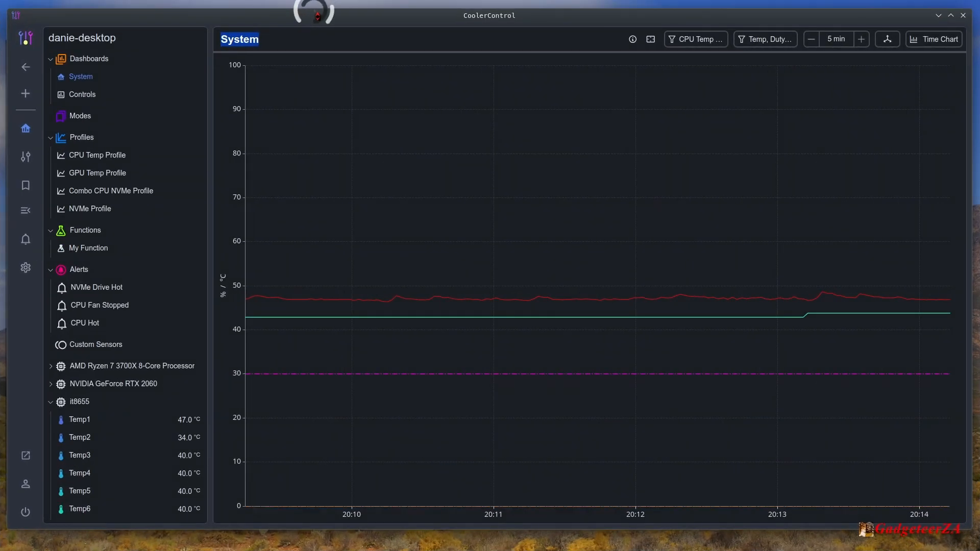
- Switch to the CoolerControl desktop app, maximize its window, and collapse the Dashboards, it8655 and Samsung SSD 970 EVO Plus groups
left_click(108, 59)
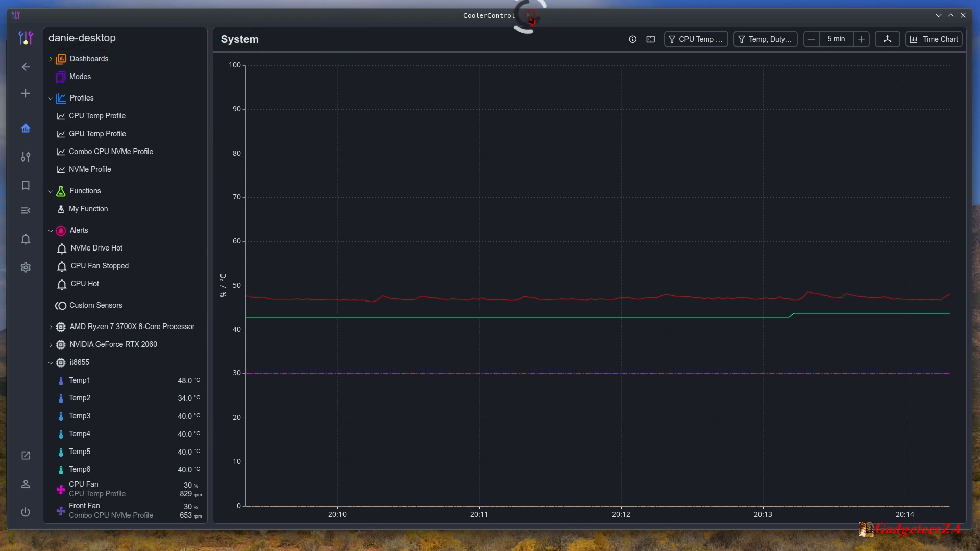
mouse_move(530, 16)
left_mouse_down()
mouse_move(521, 13)
mouse_move(538, 15)
left_mouse_up()
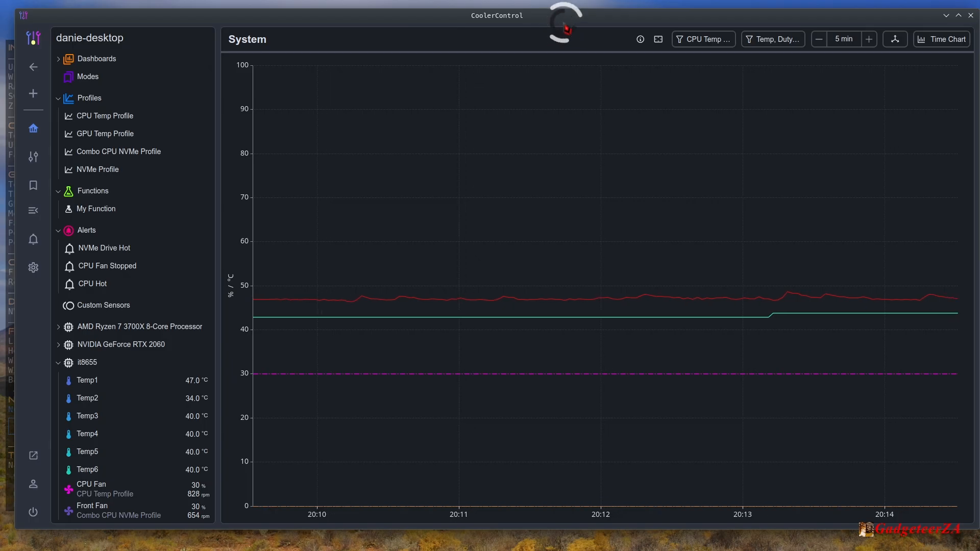
double_click(564, 22)
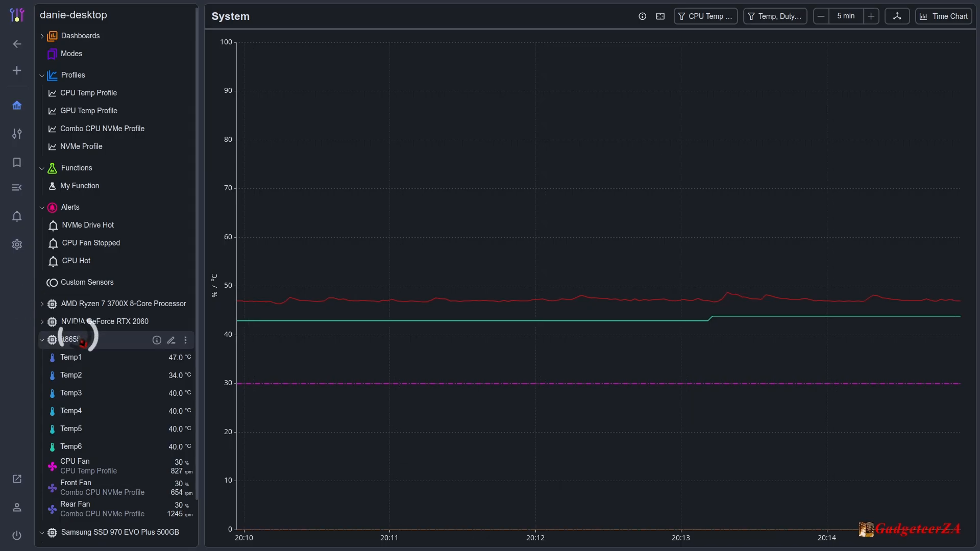
left_click(46, 345)
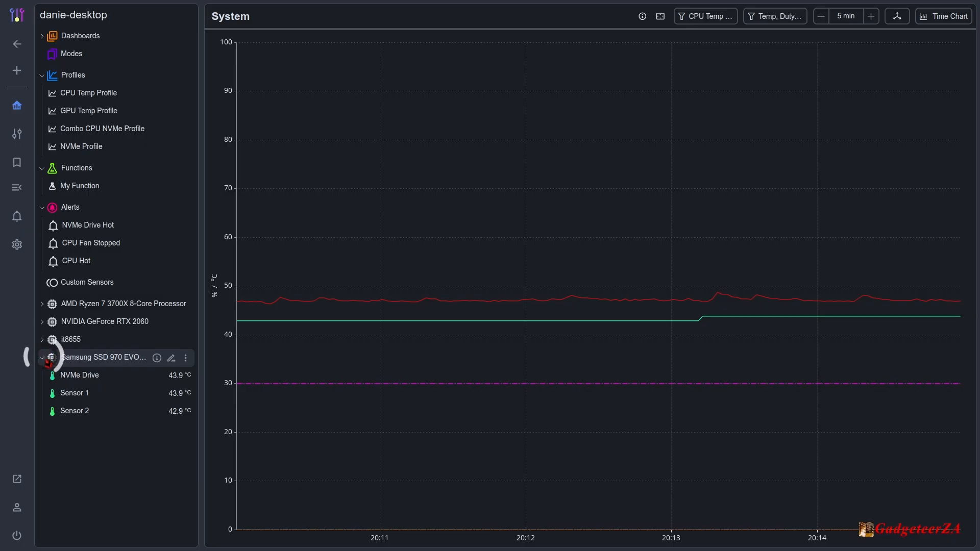
left_click(43, 358)
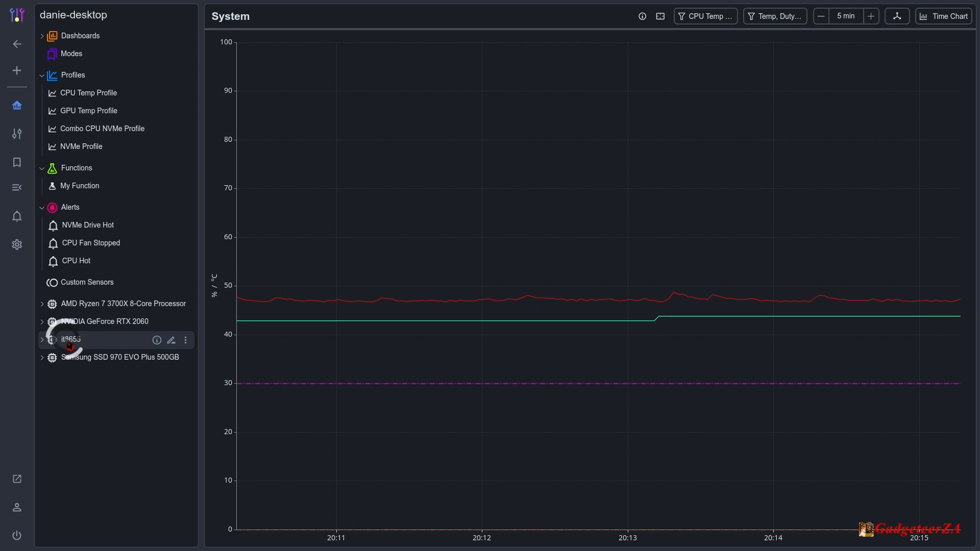
- Rename the it8655 device to Motherboard and save the name
left_click(171, 340)
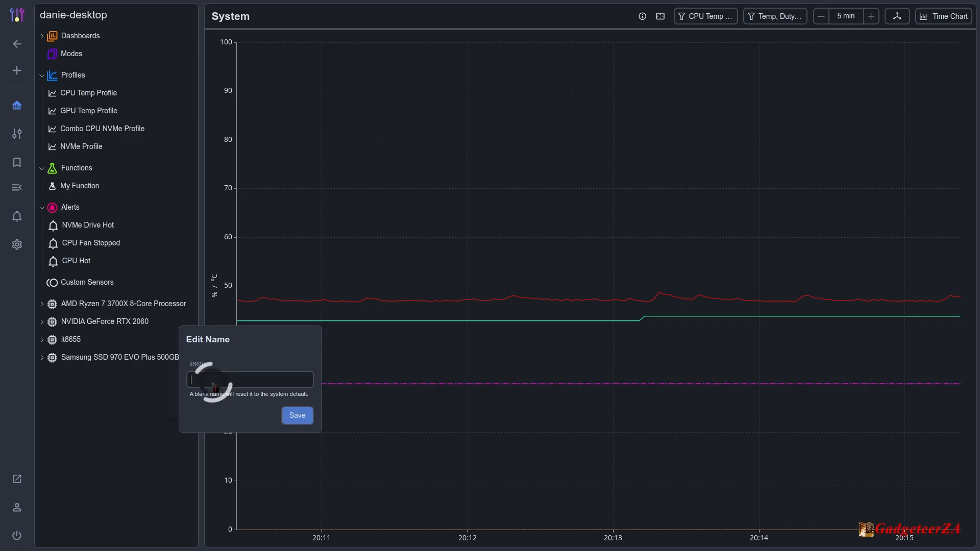
type("Mo")
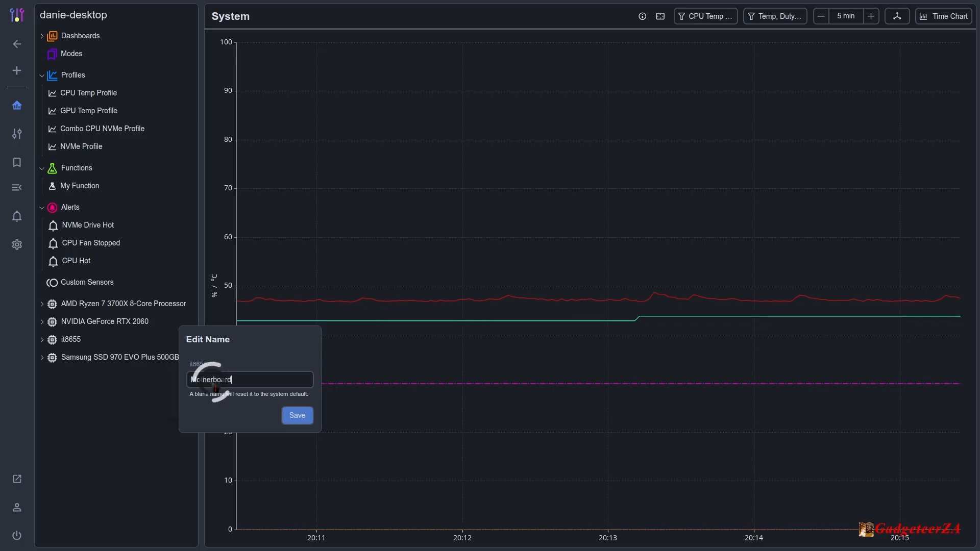
type("therboard")
left_click(297, 415)
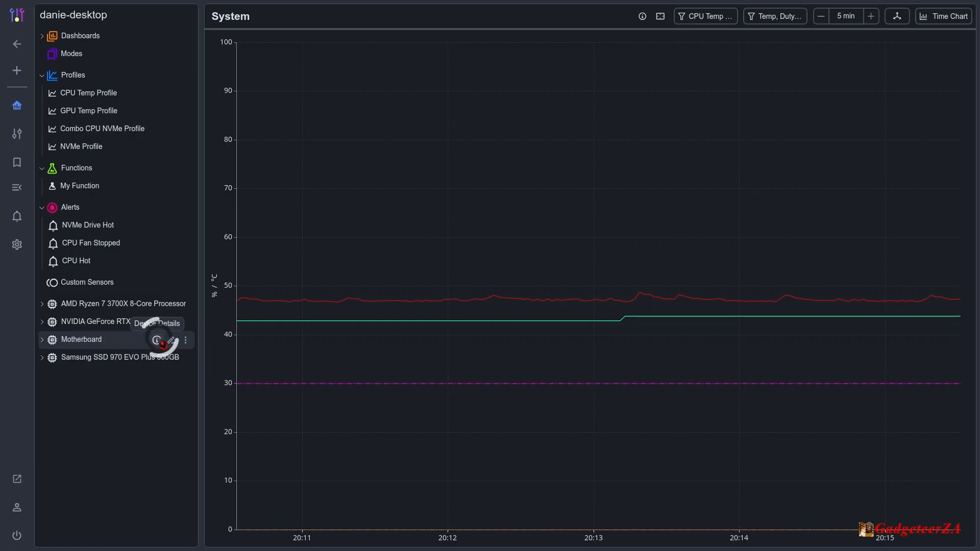
- View the device details of the Motherboard and of the AMD Ryzen 7 3700X processor, closing each one
left_click(157, 340)
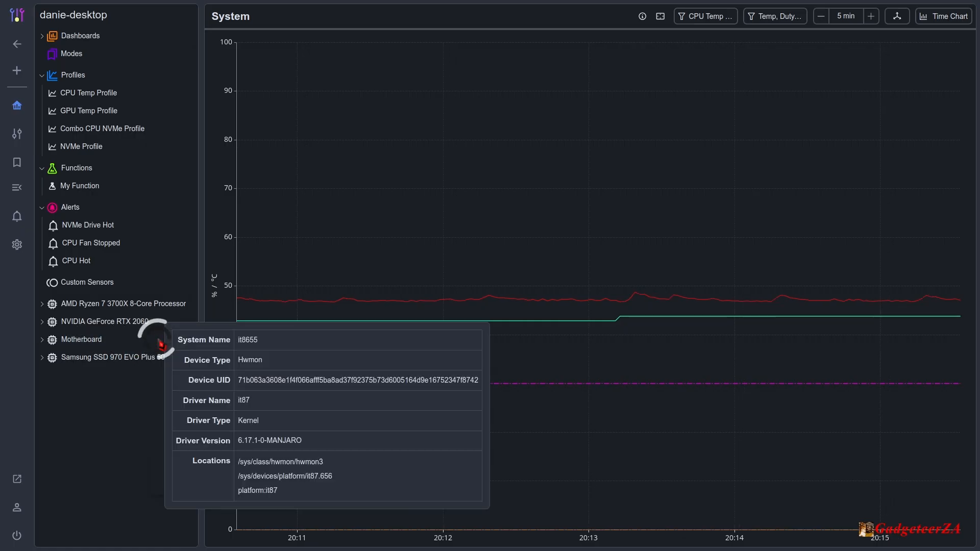
left_click(136, 421)
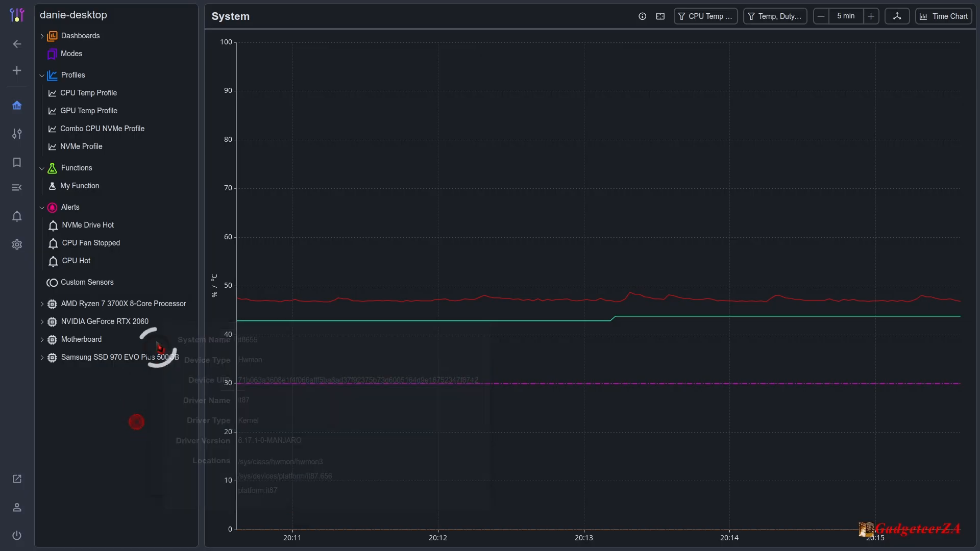
left_click(157, 305)
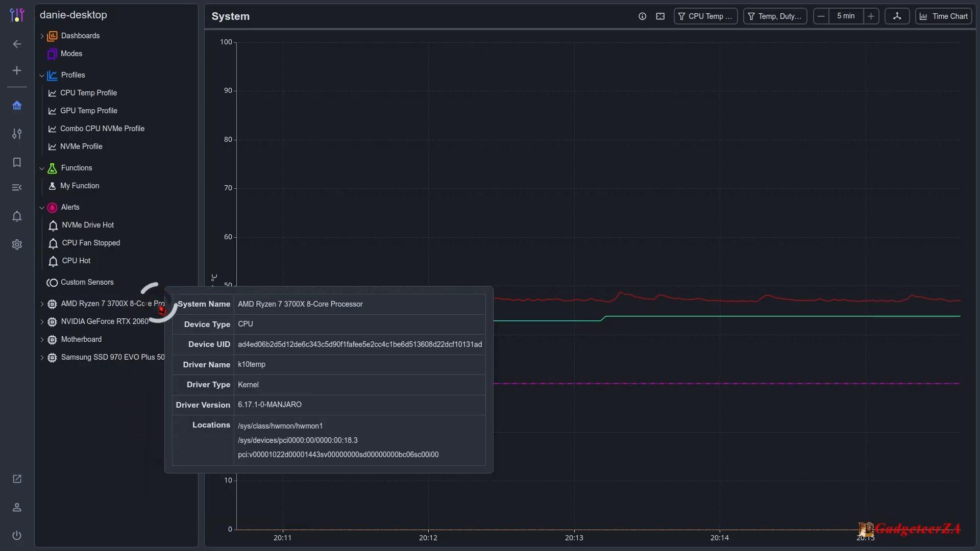
left_click(143, 421)
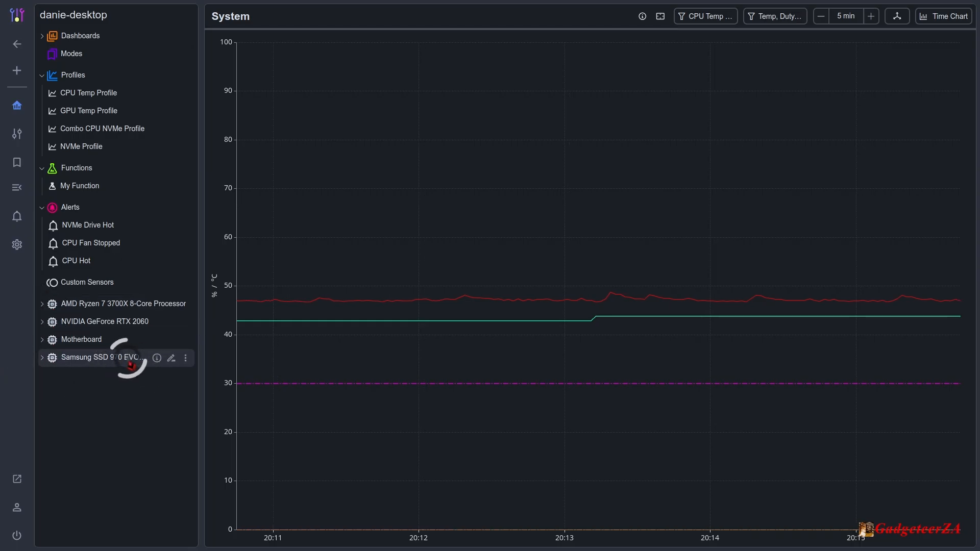
- Expand the Samsung SSD, Motherboard, NVIDIA GeForce RTX 2060 and AMD Ryzen device groups, and check the Temp1 sensor's name editor without renaming it
left_click(41, 357)
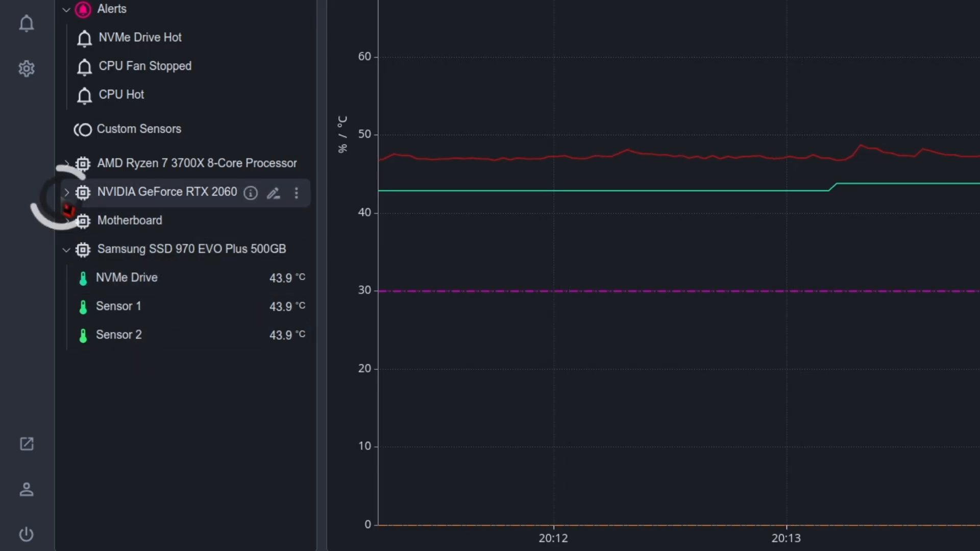
left_click(70, 225)
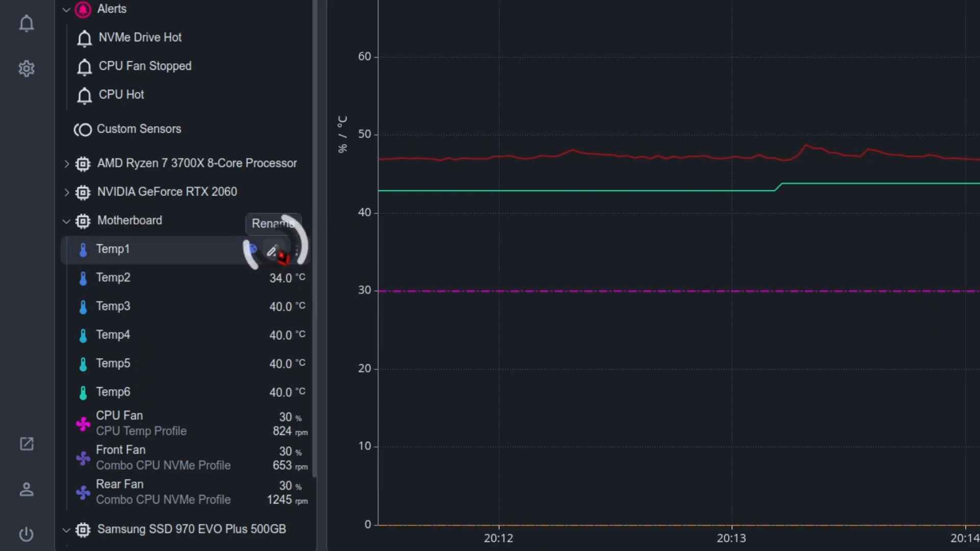
left_click(275, 250)
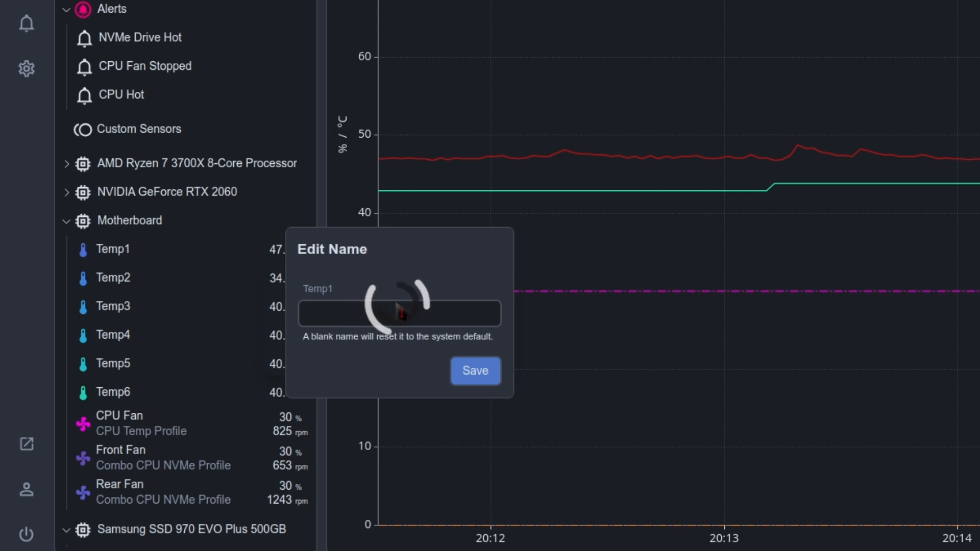
left_click(158, 260)
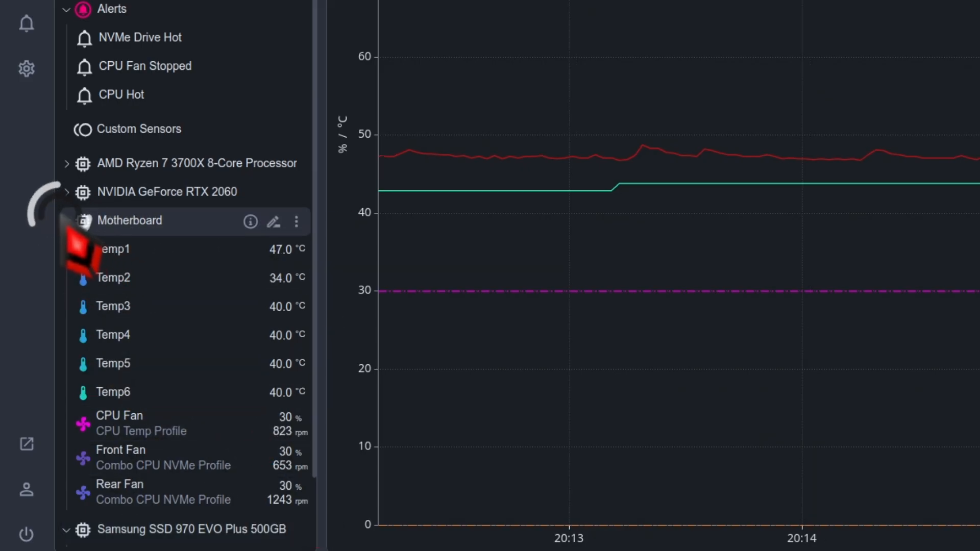
left_click(66, 192)
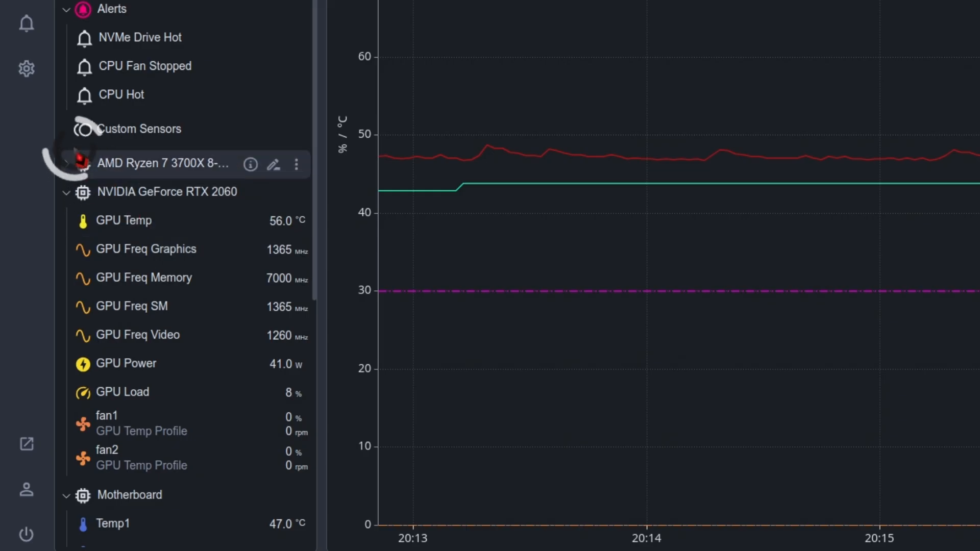
left_click(70, 171)
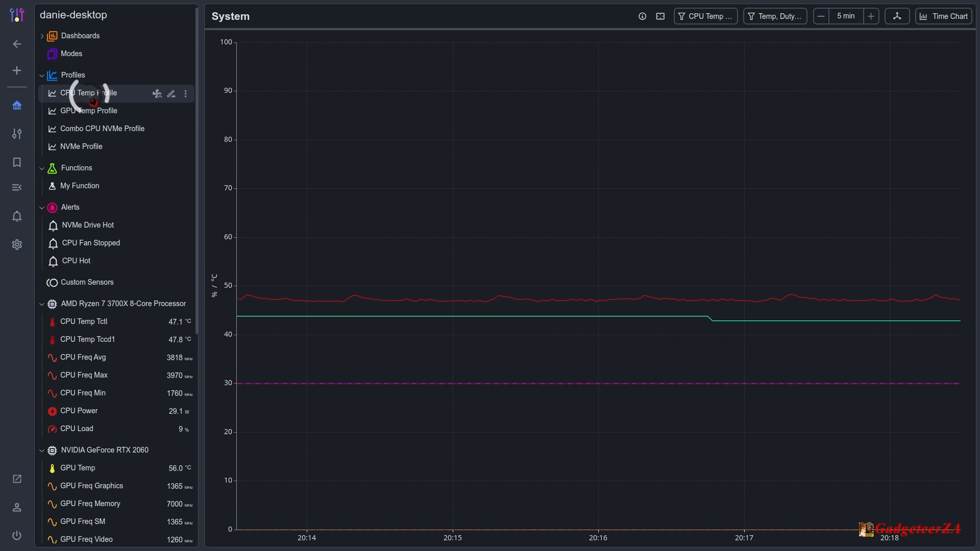
- Open the CPU Temp Profile, and collapse and re-expand the Profiles group
left_click(87, 93)
left_click(76, 75)
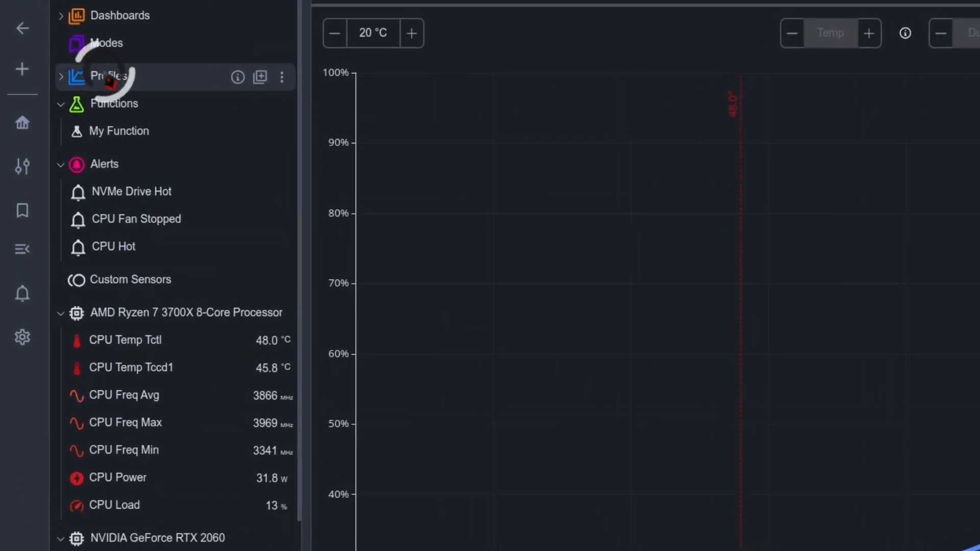
left_click(43, 75)
left_click(60, 134)
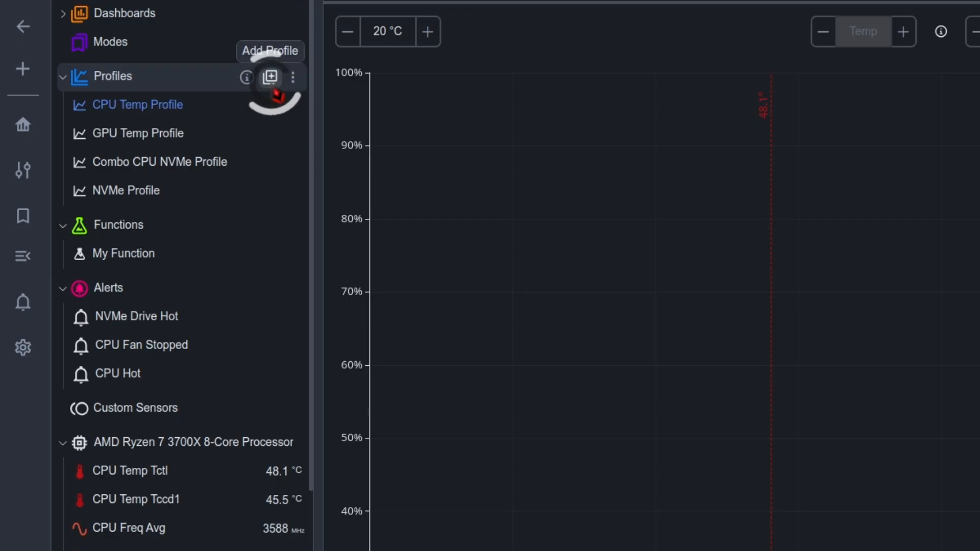
- Review the profile types offered for a new profile, and close the dialog without creating one
left_click(276, 95)
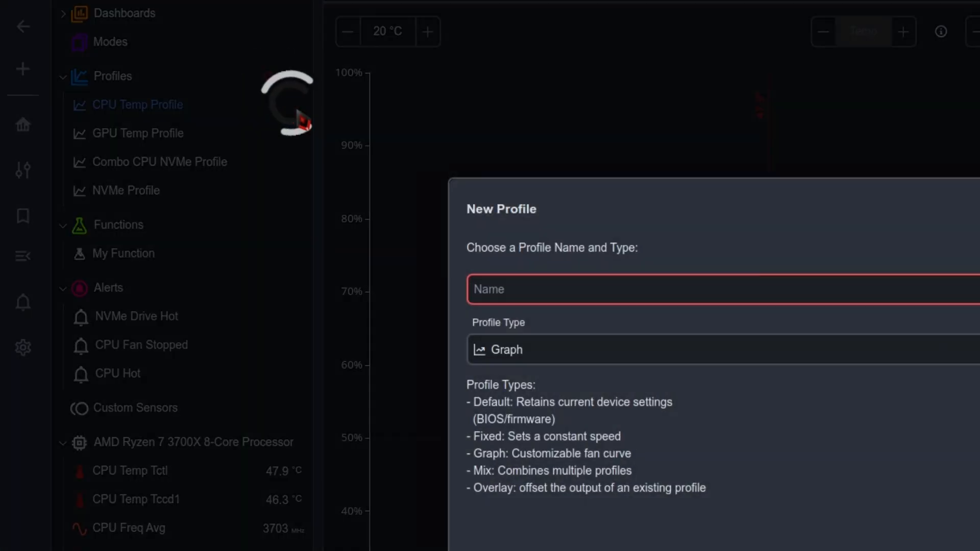
left_click(561, 341)
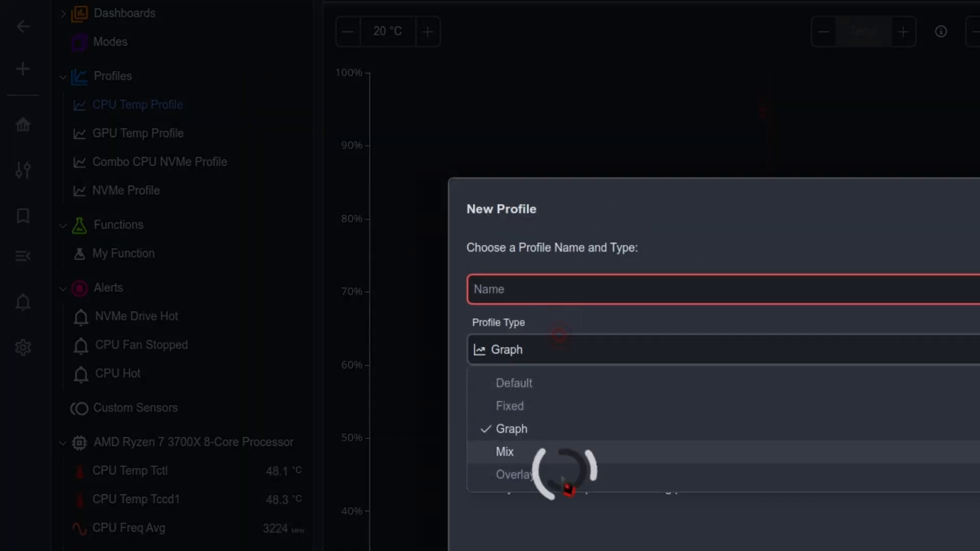
left_click(590, 326)
left_click(574, 356)
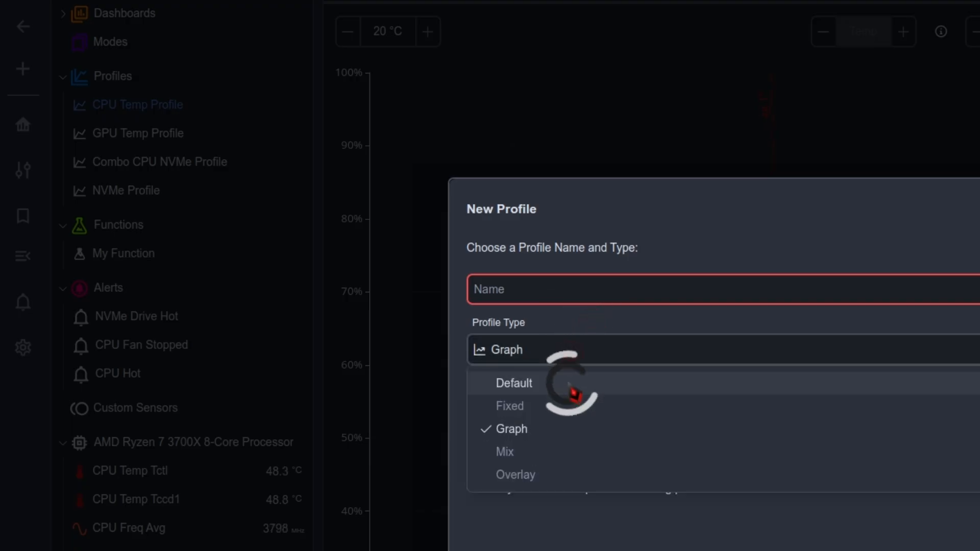
left_click(600, 431)
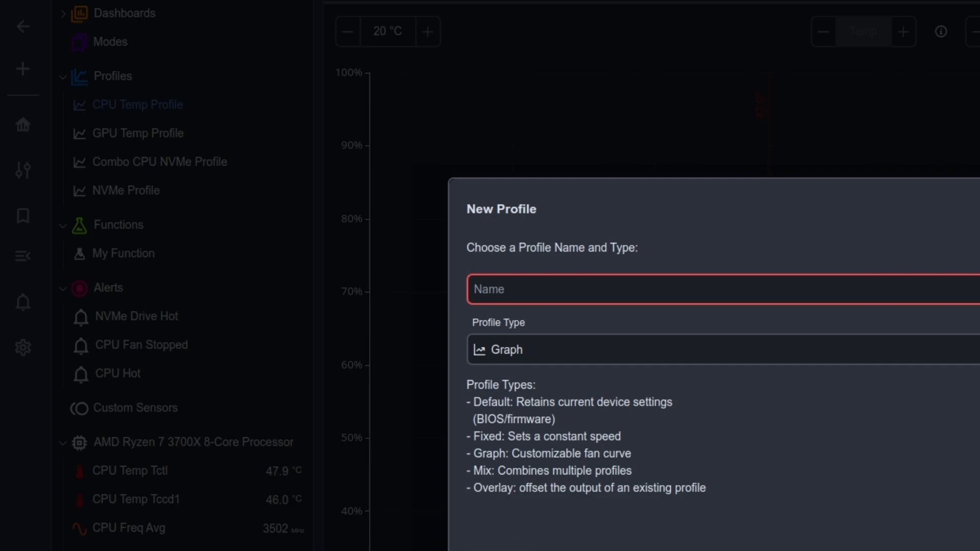
left_click(486, 550)
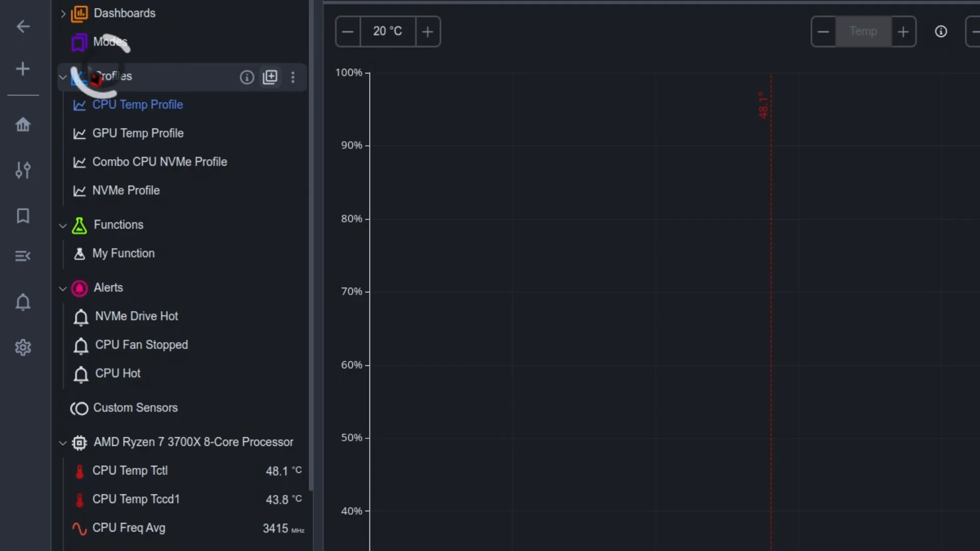
- Review the function, temperature source and profile type choices of the CPU Temp Profile, closing each list without changing the selection
left_click(22, 68)
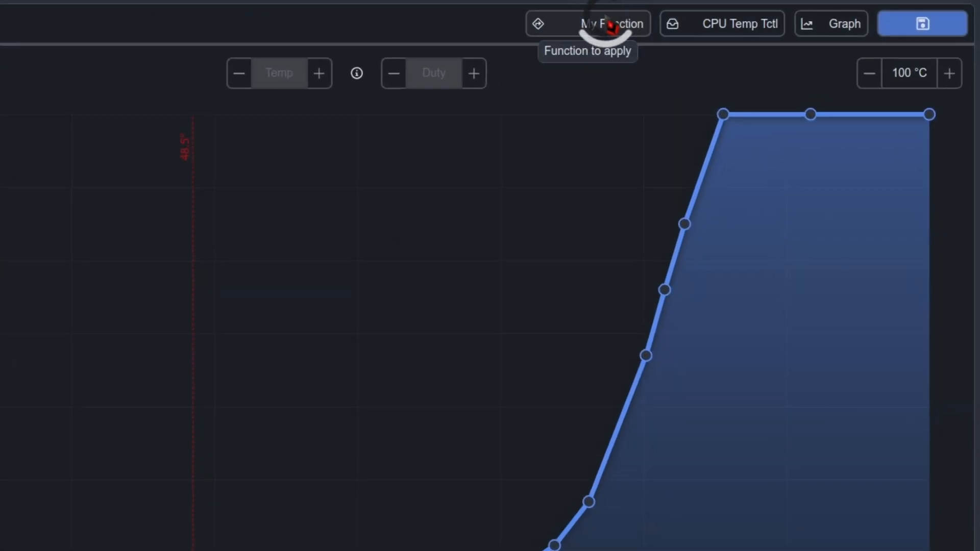
left_click(607, 23)
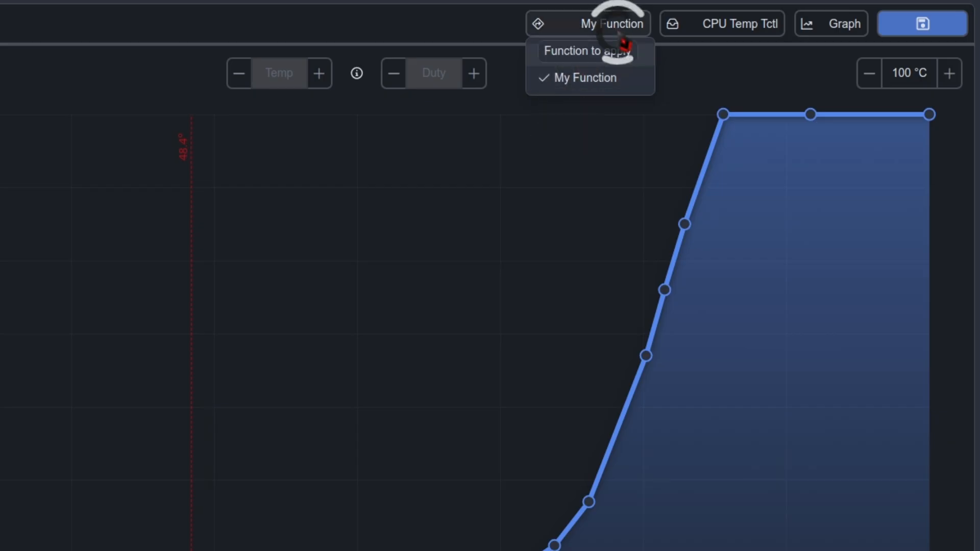
left_click(450, 22)
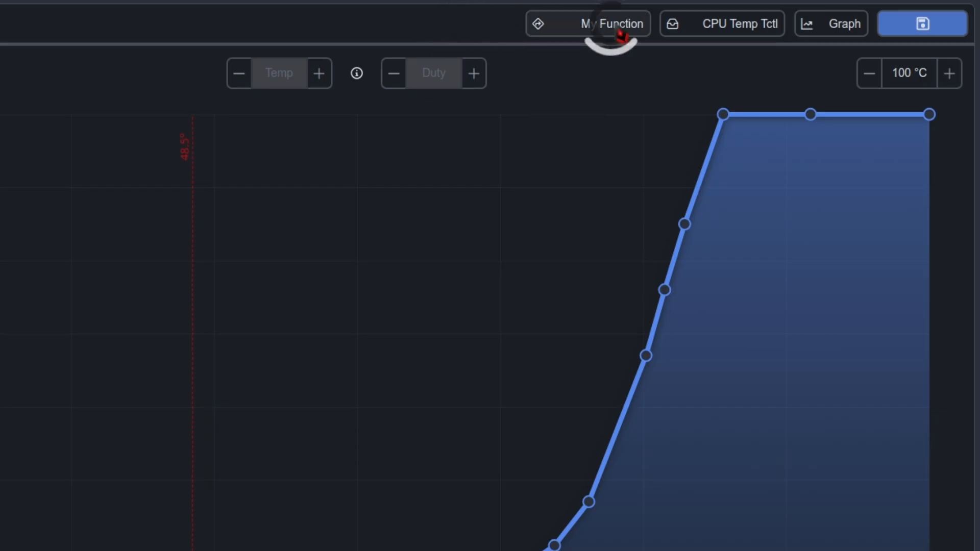
left_click(729, 36)
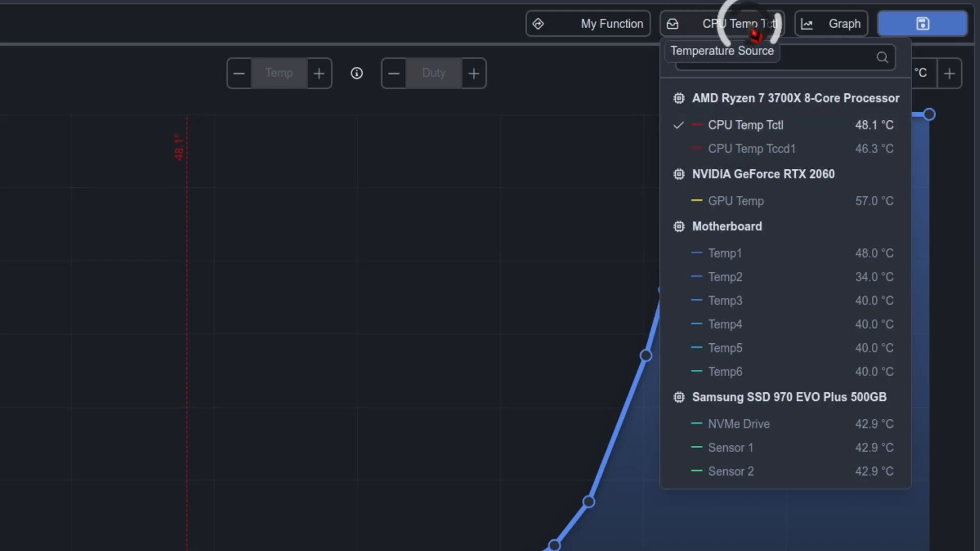
left_click(766, 23)
left_click(849, 36)
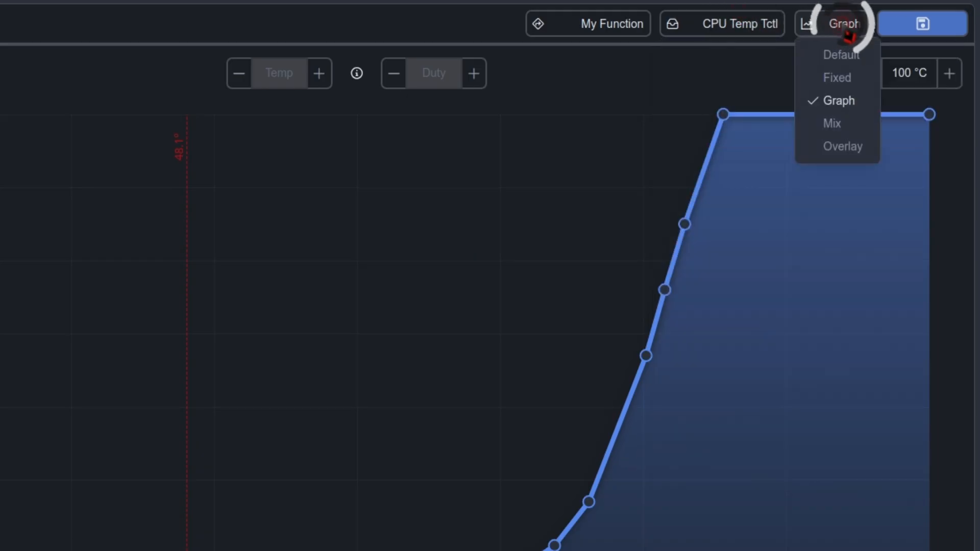
left_click(201, 438)
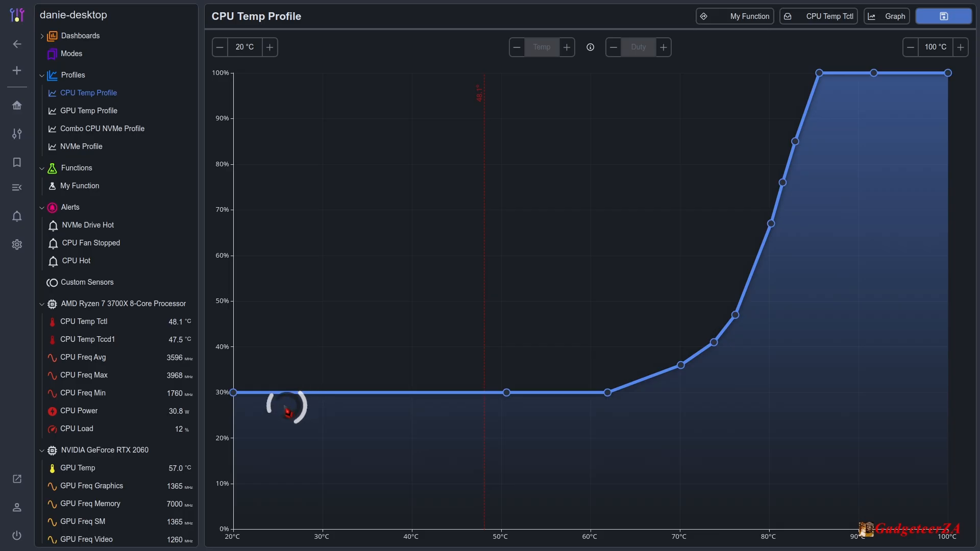
- Inspect the temperature and duty of individual points along the CPU Temp Profile's fan curve, from its flat section up to full speed
left_click(234, 392)
left_click(507, 393)
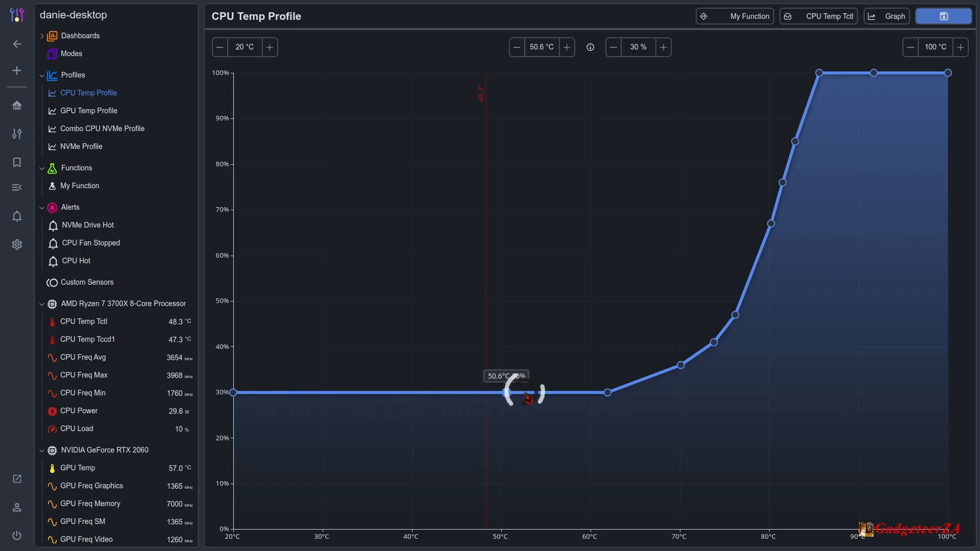
left_click(607, 392)
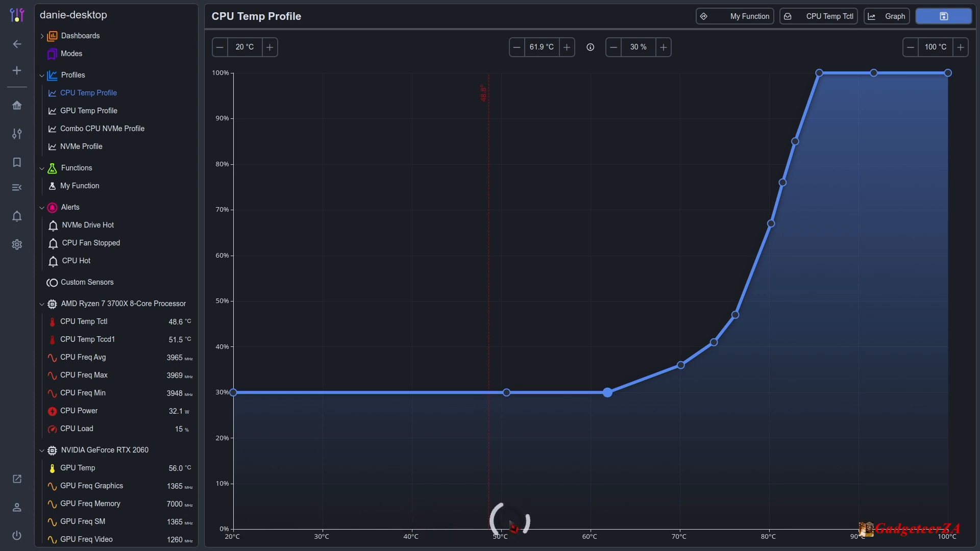
left_click(234, 392)
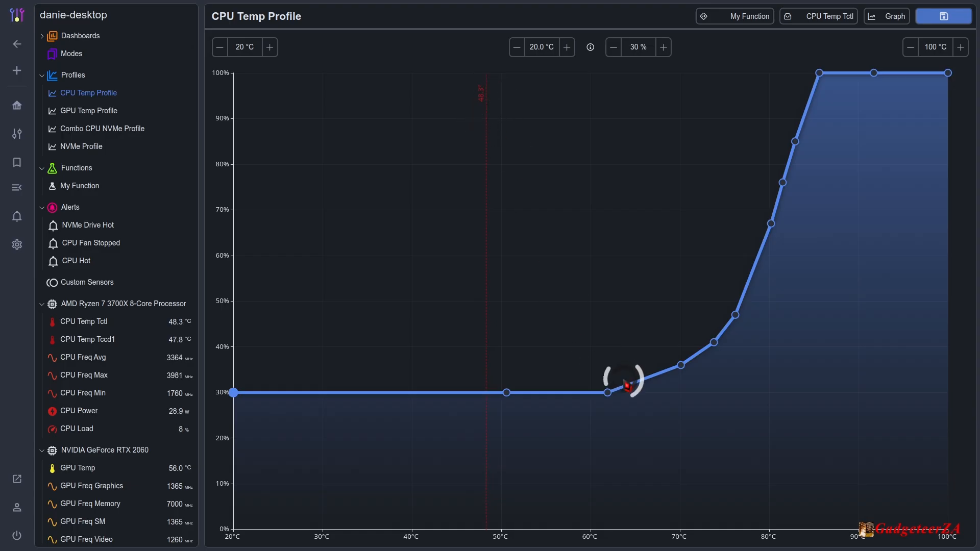
left_click(607, 393)
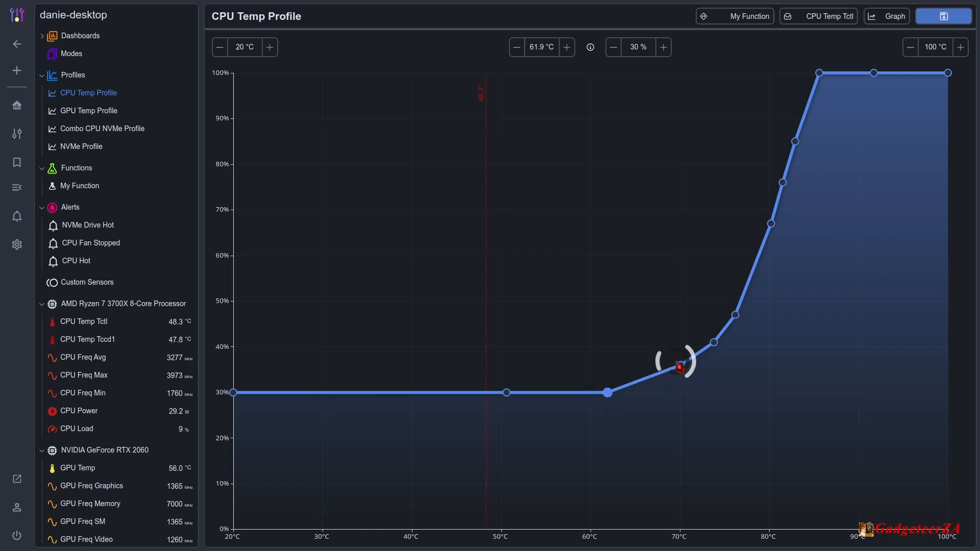
left_click(680, 365)
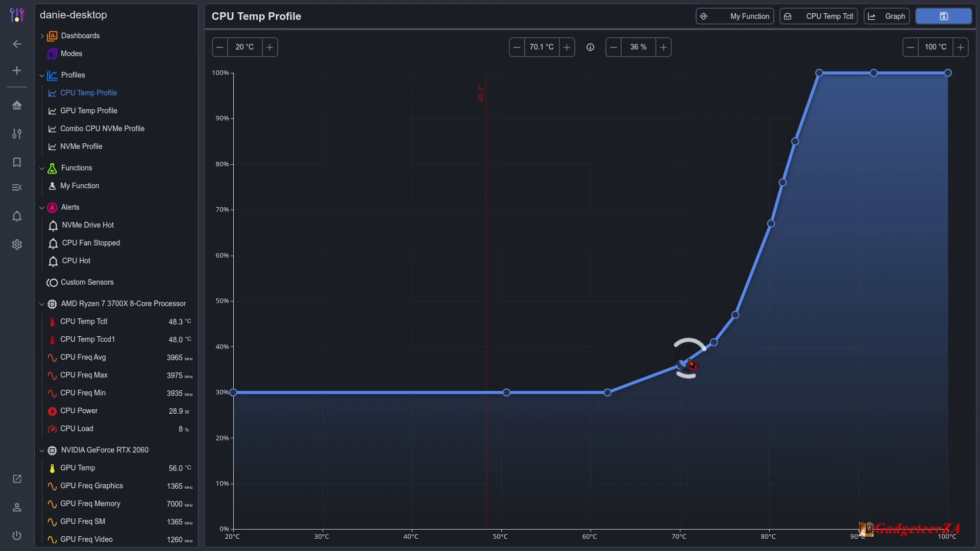
left_click(715, 341)
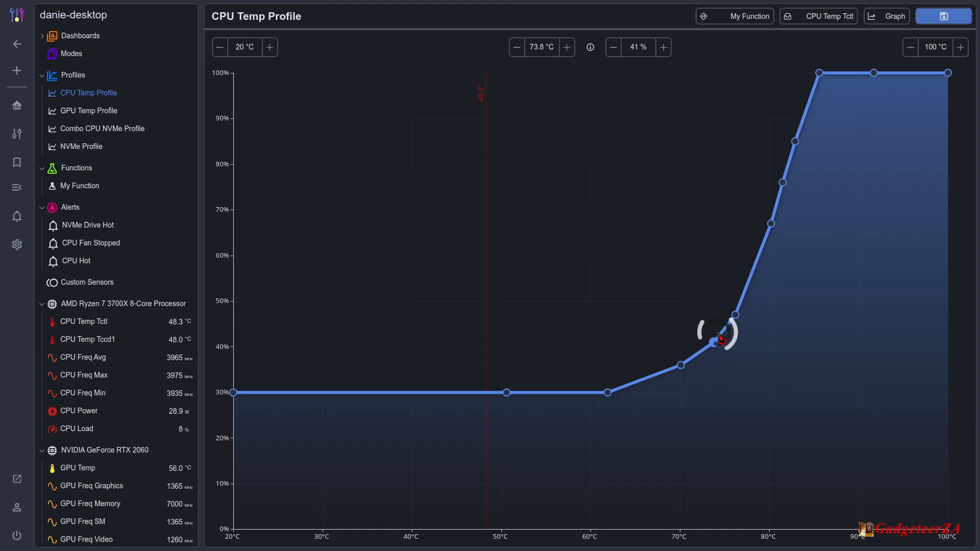
left_click(735, 316)
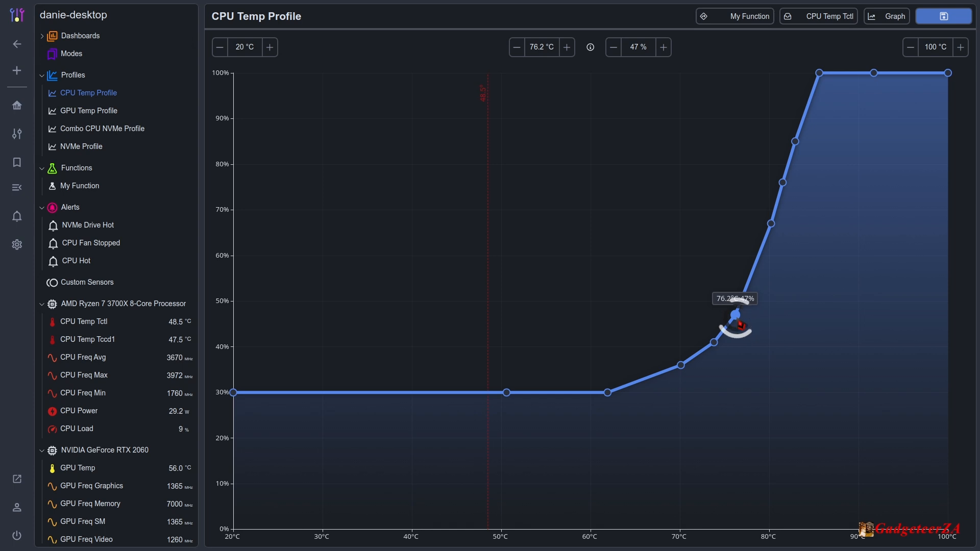
left_click(818, 74)
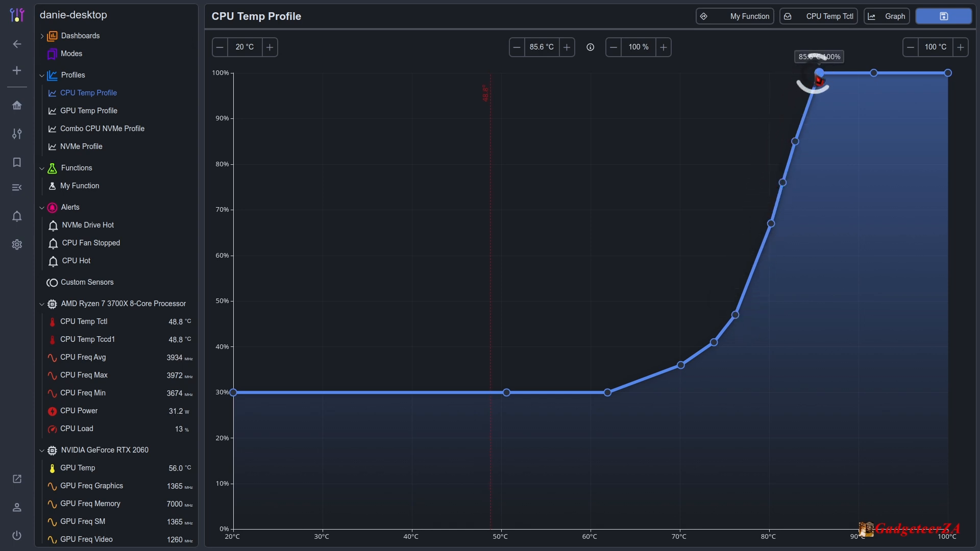
left_click(874, 73)
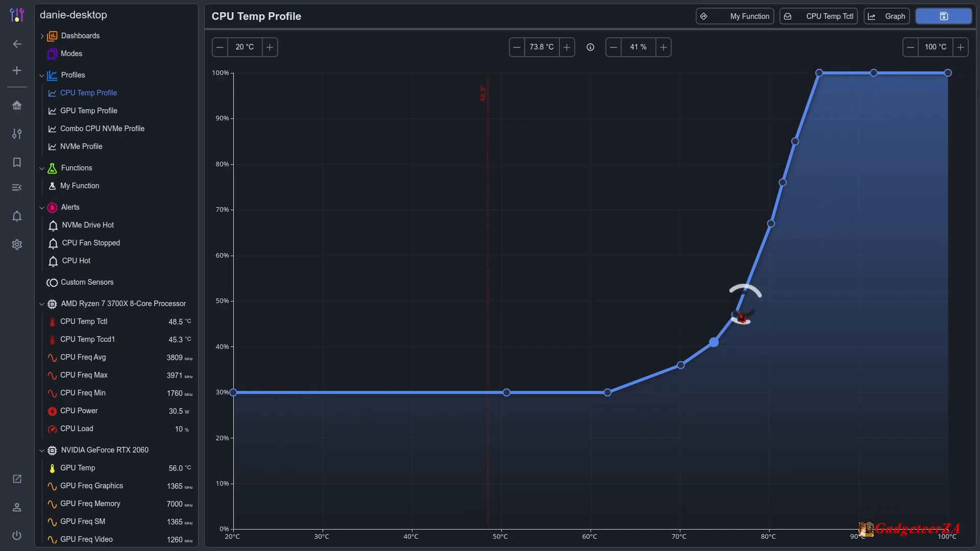
left_click(506, 392)
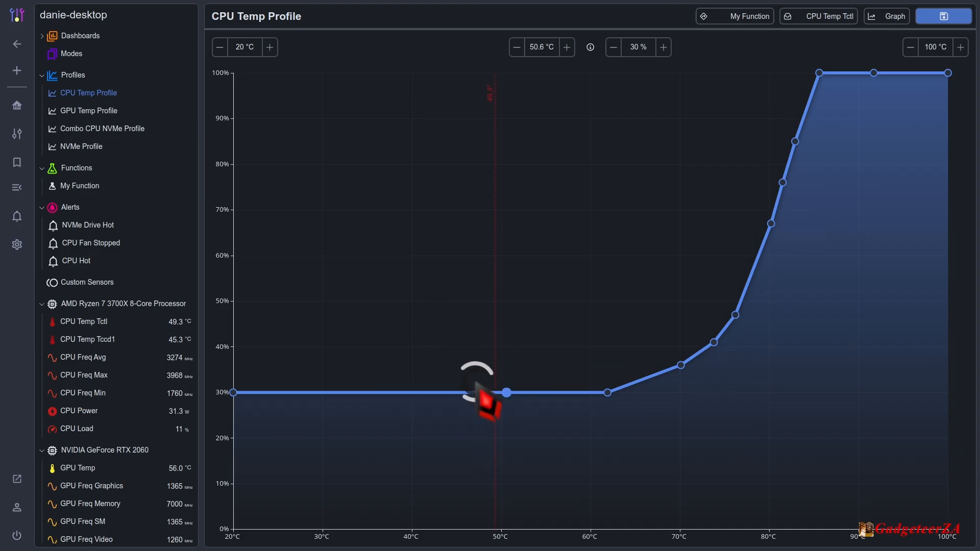
left_click(735, 315)
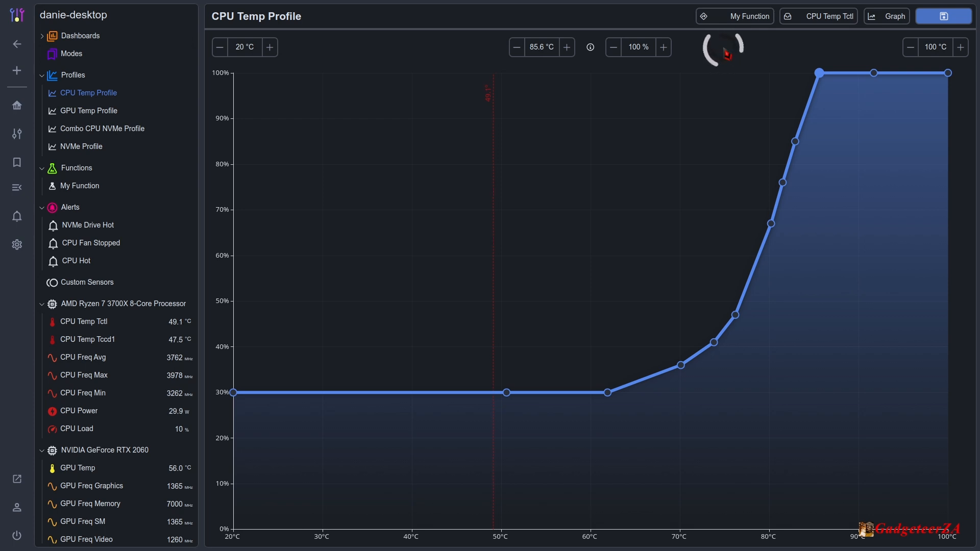
- Open the GPU Temp Profile and inspect its fan curve points, from the start of the rise to the last point before full speed
left_click(87, 121)
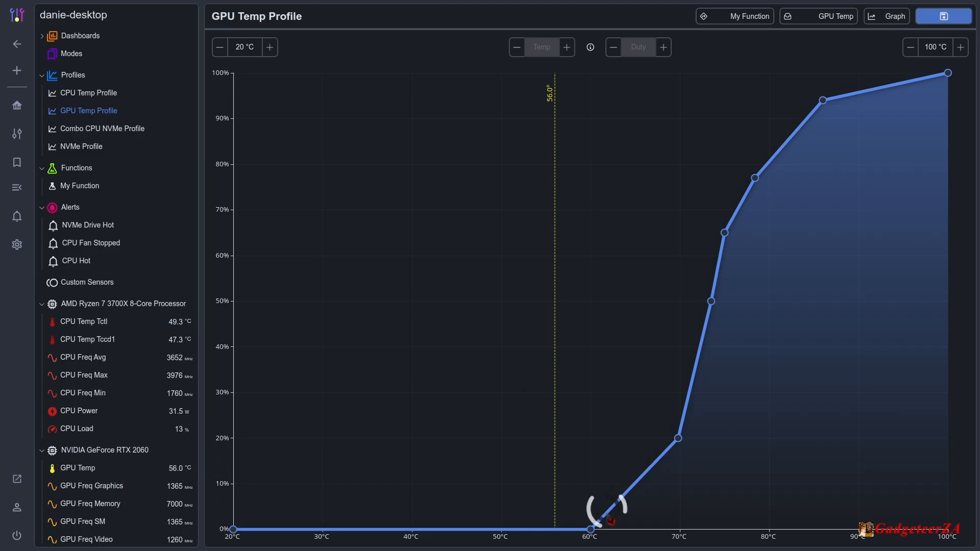
left_click(591, 529)
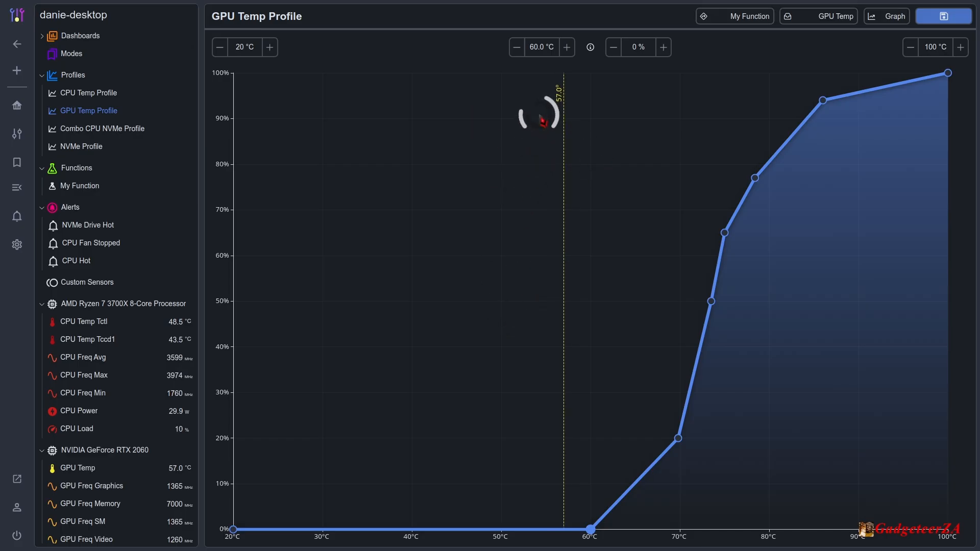
left_click(755, 178)
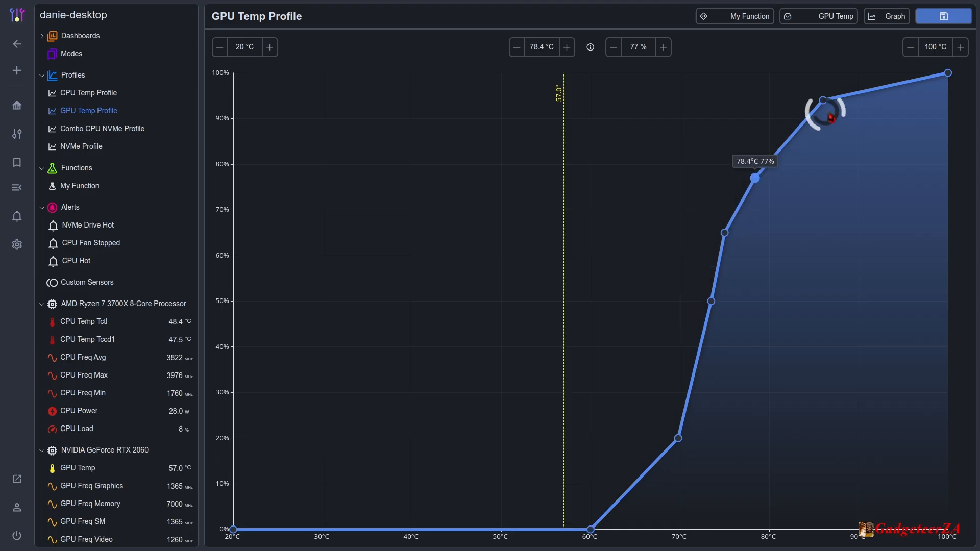
left_click(823, 100)
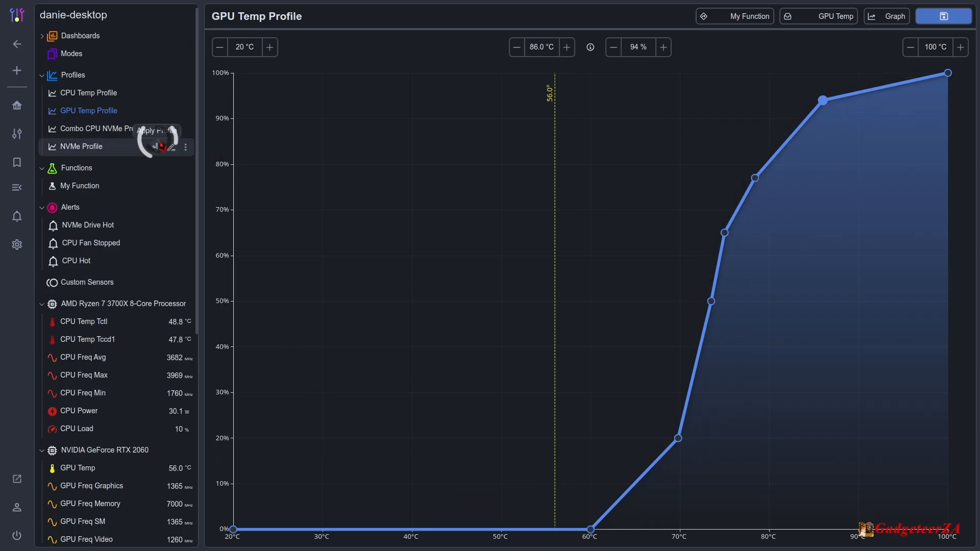
- Open the NVMe Profile and inspect a high-speed curve point and both ends of its flat section
left_click(112, 159)
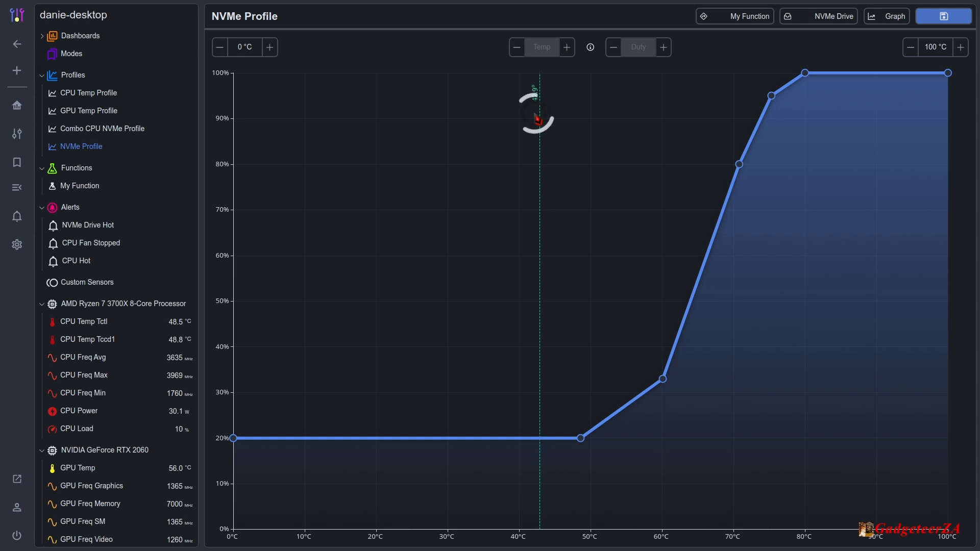
left_click(772, 96)
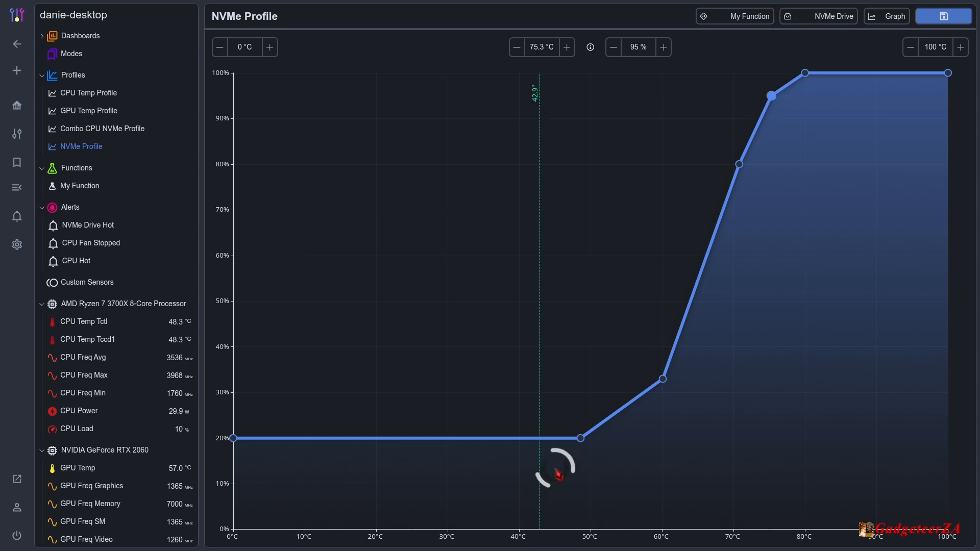
left_click(233, 438)
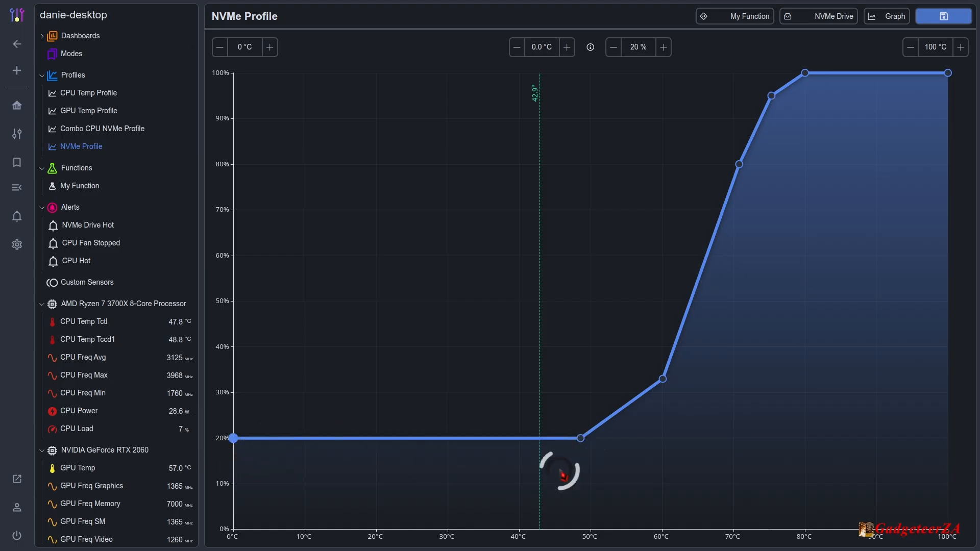
left_click(580, 440)
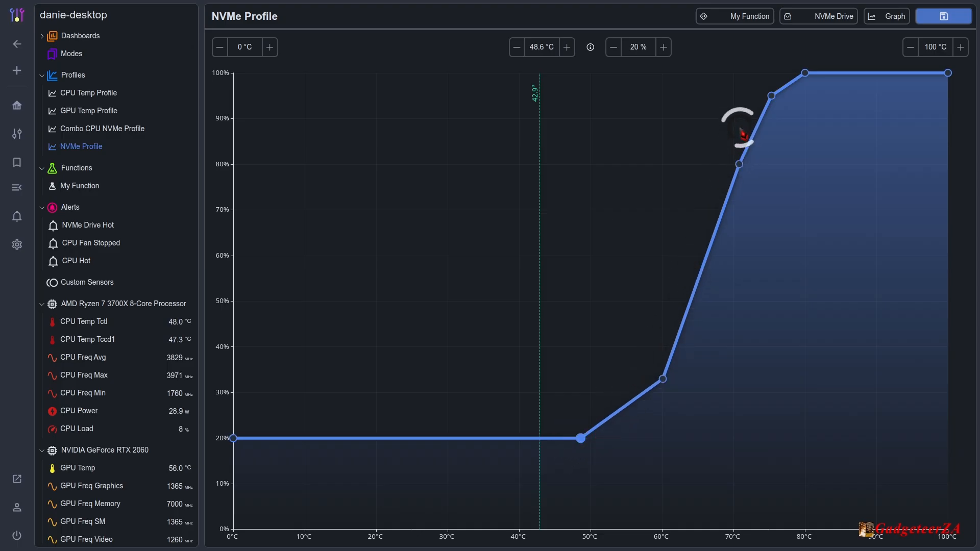
- Open the Combo CPU NVMe Profile and review its profile type and the profiles it mixes, keeping the current selections
left_click(85, 133)
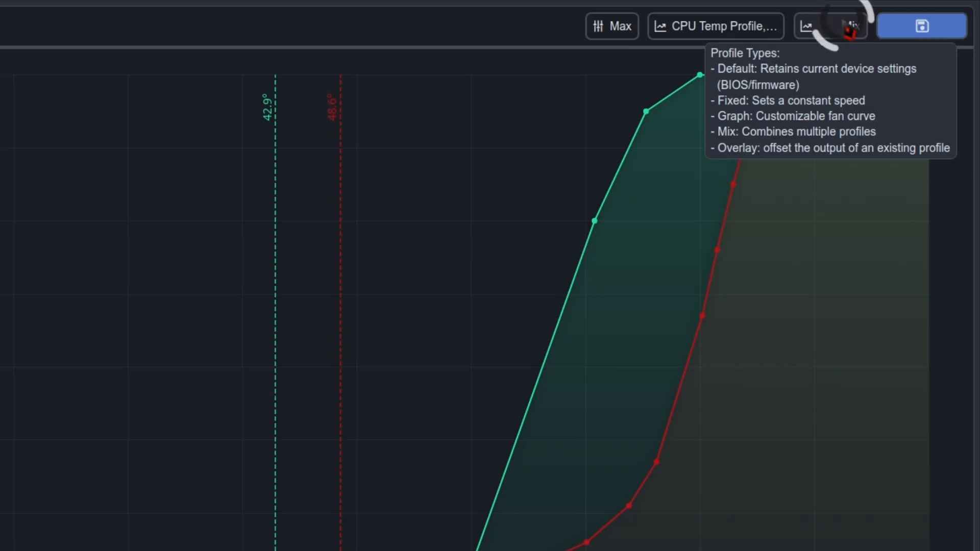
left_click(849, 30)
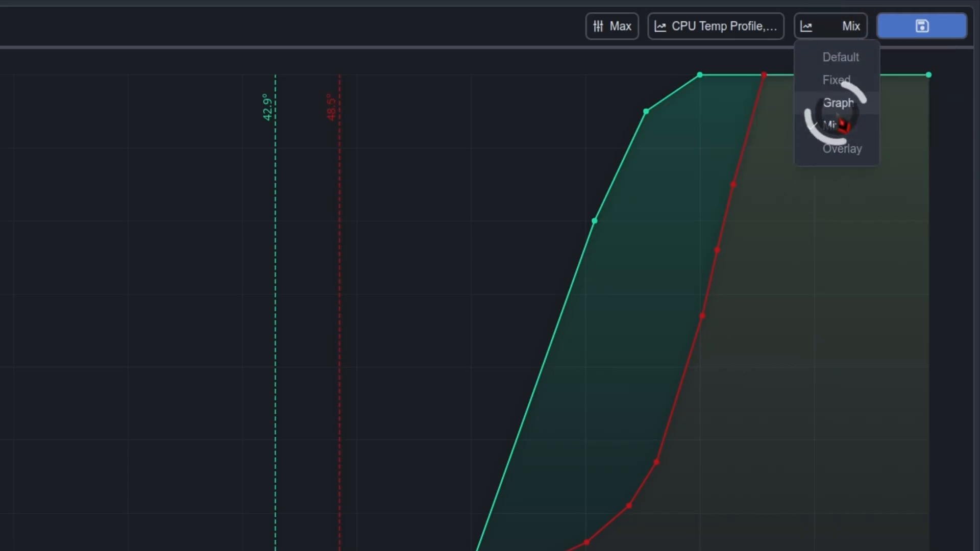
left_click(842, 132)
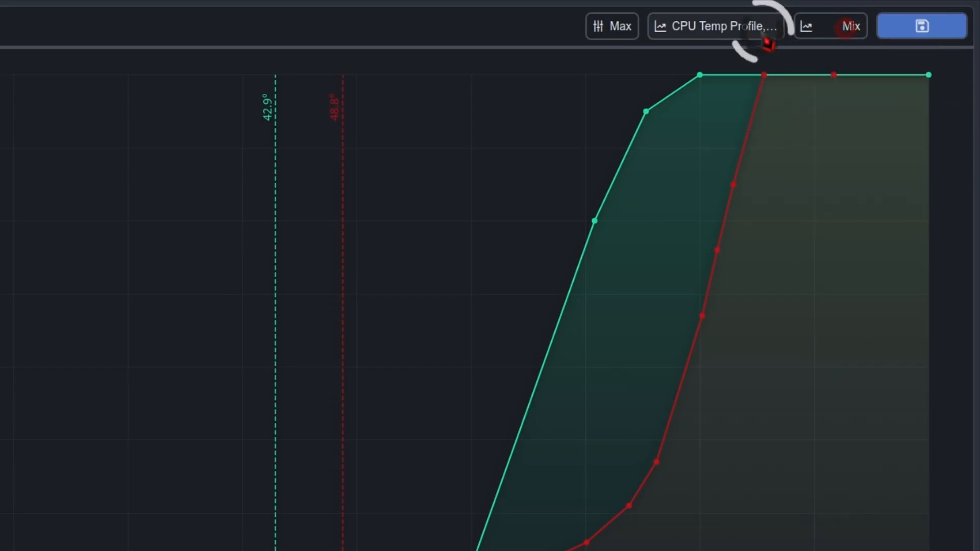
left_click(721, 35)
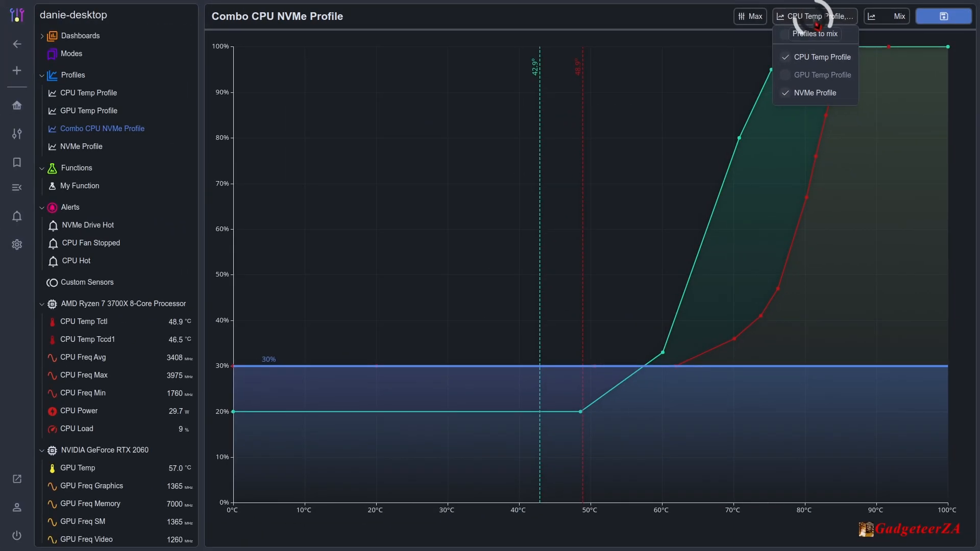
left_click(817, 20)
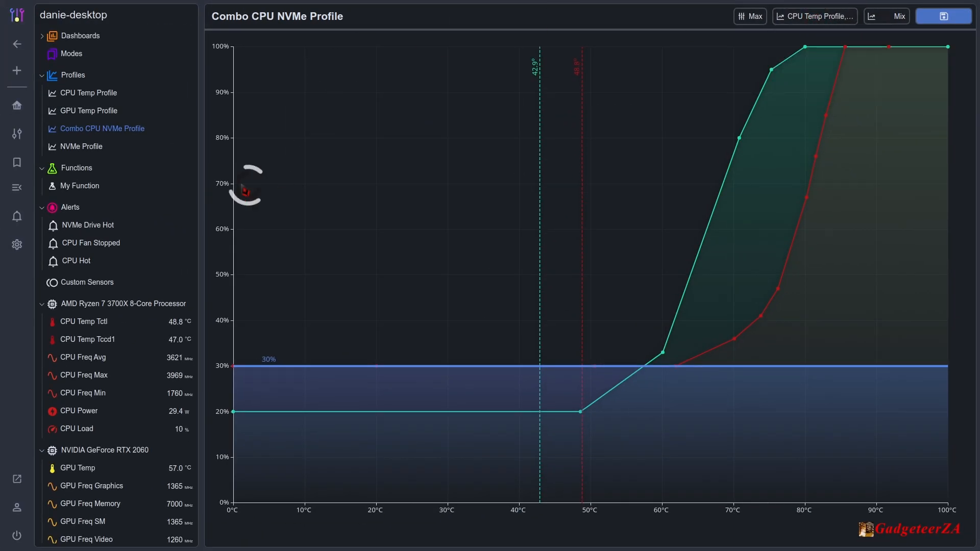
- Change the CPU Temp Profile's type to Fixed, set its constant speed to 80 %, and save the profile
left_click(105, 93)
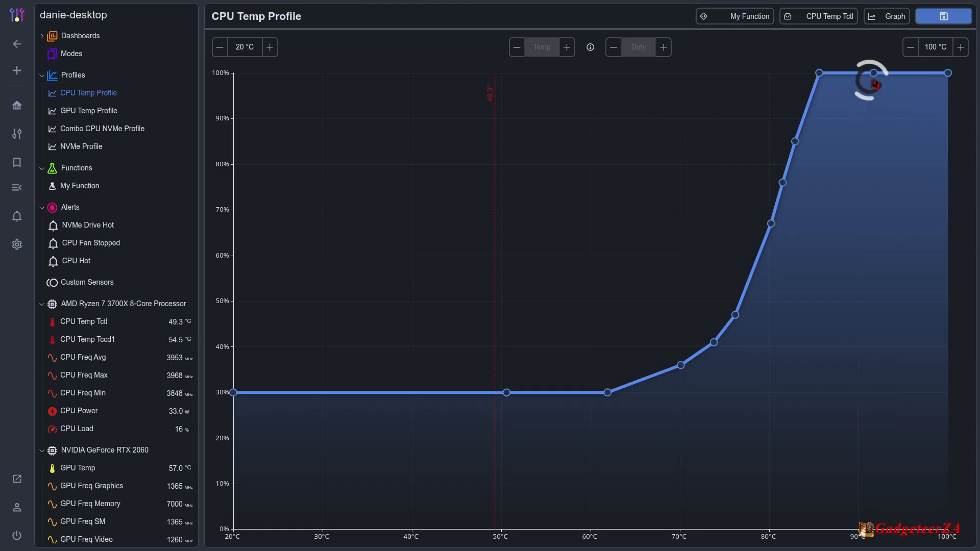
left_click(888, 23)
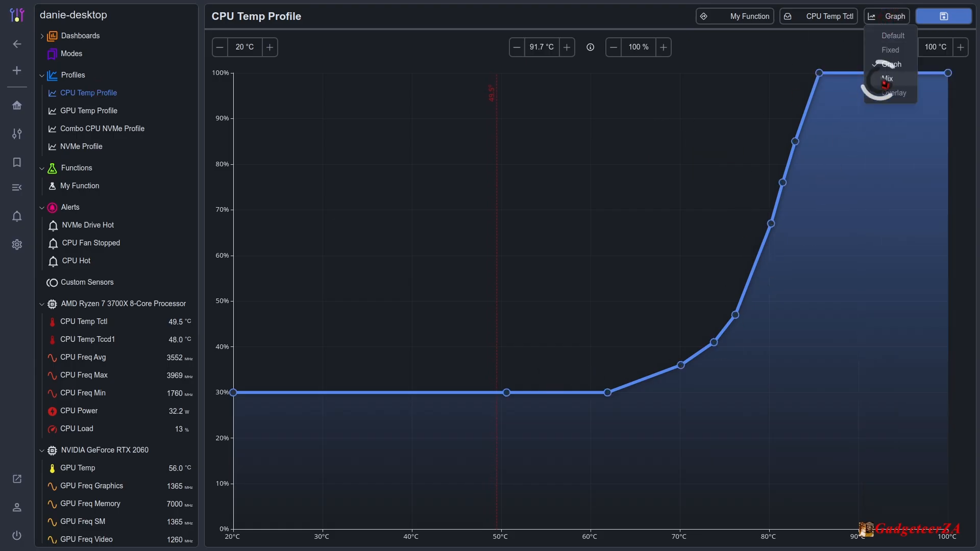
left_click(890, 50)
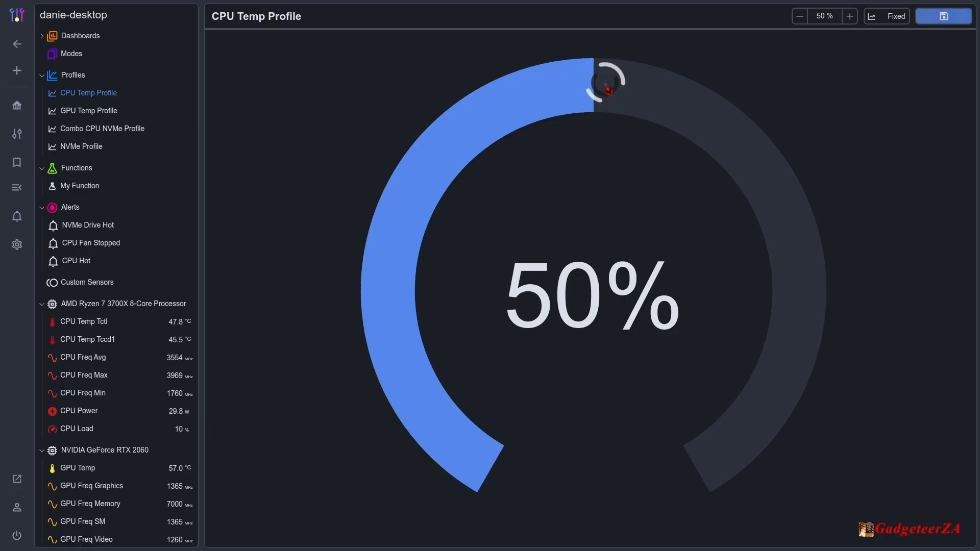
left_click_drag(602, 87, 814, 303)
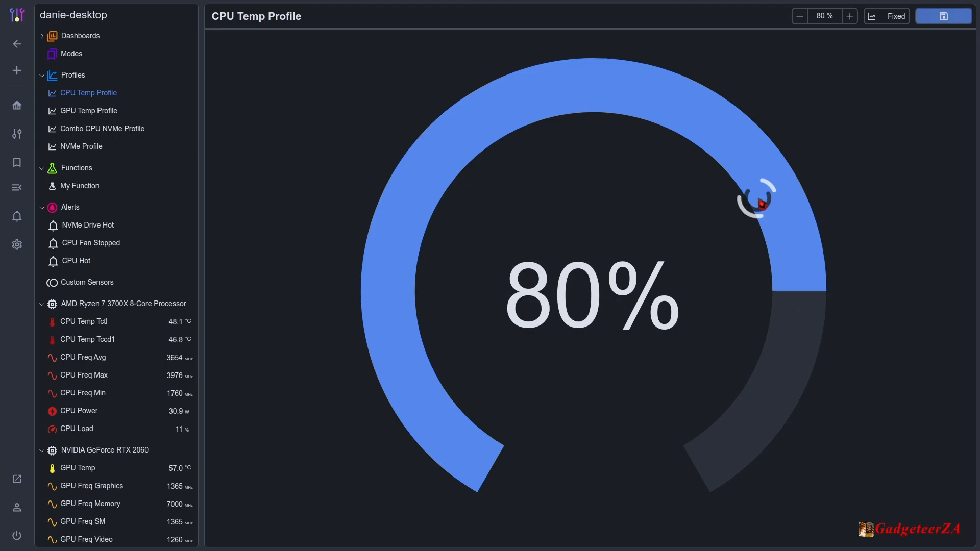
left_click(944, 19)
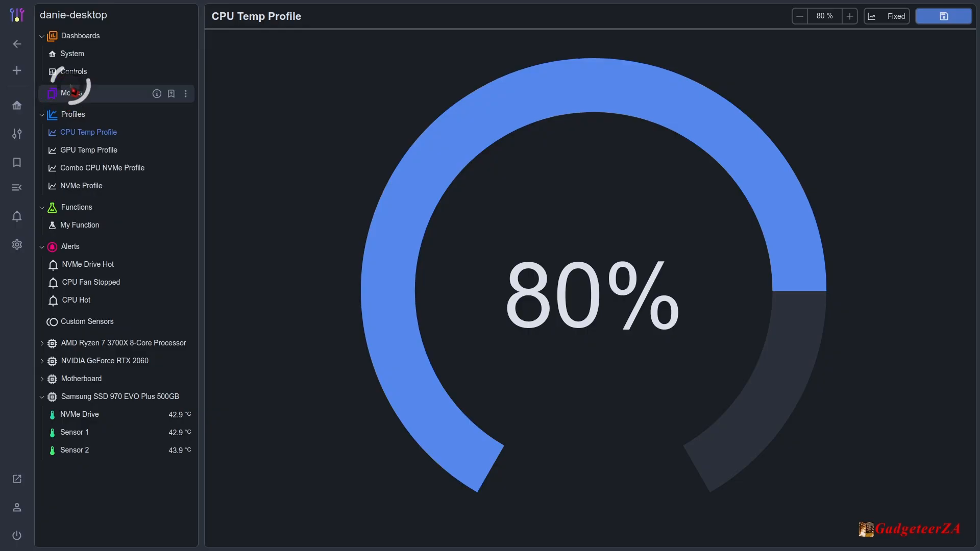
- Review the fan speeds on the Controls dashboard and set the CPU Temp Profile's fixed speed to 50 %
left_click(74, 72)
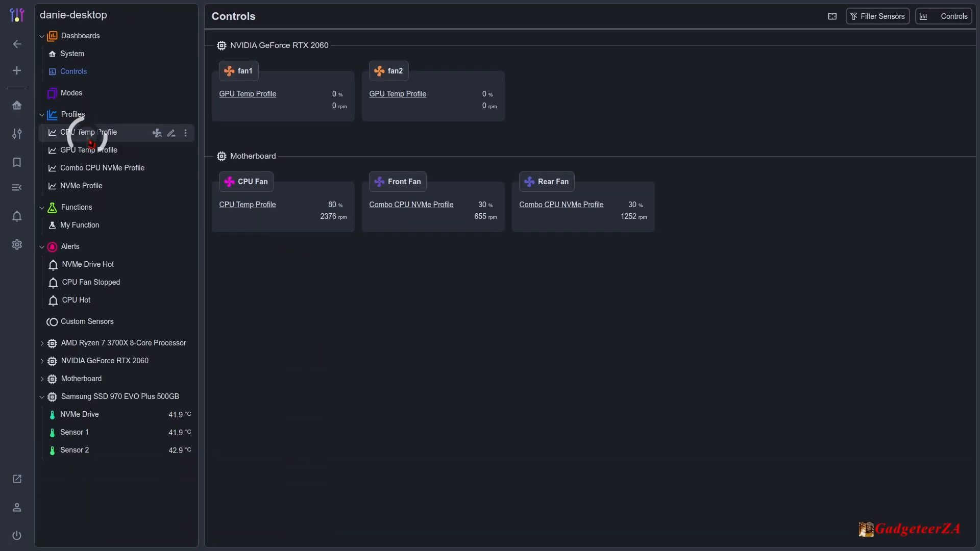
left_click(89, 138)
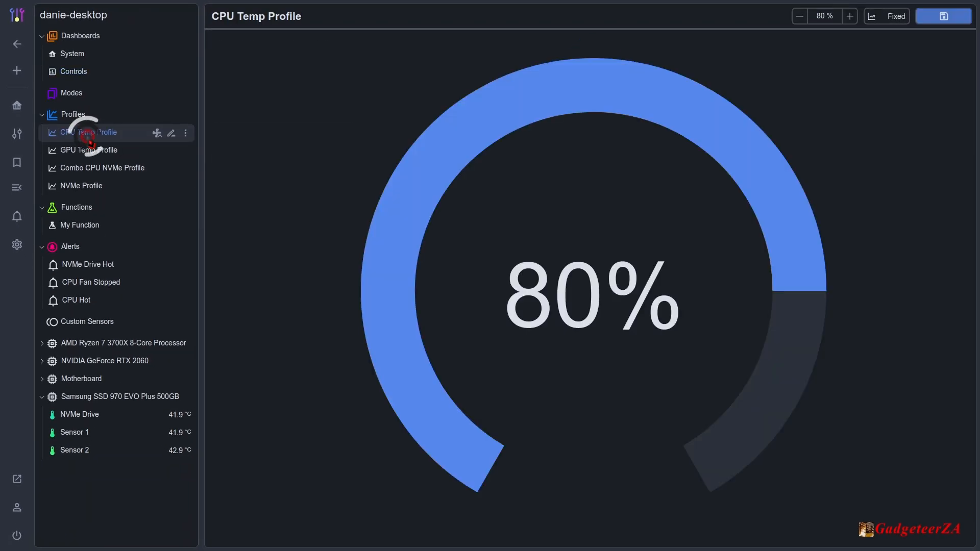
left_click(595, 83)
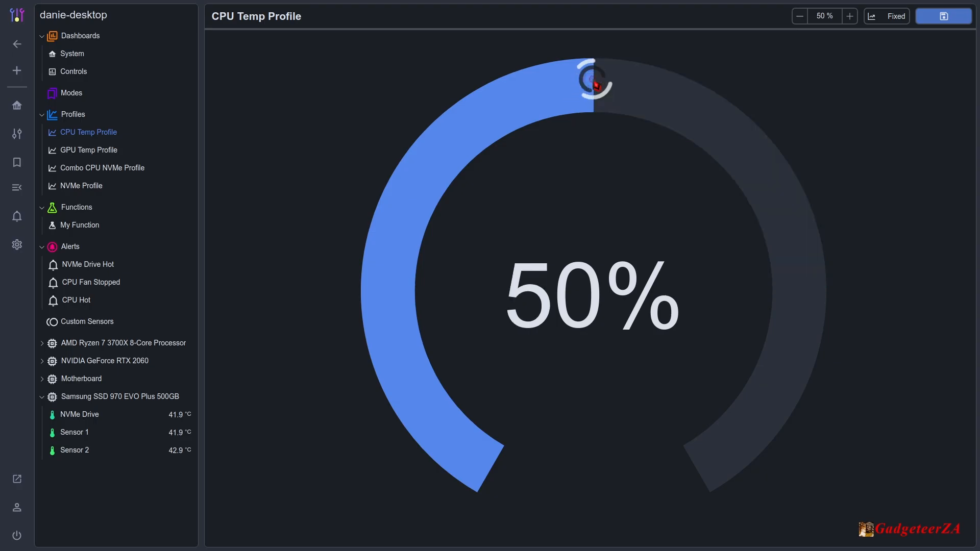
- Change the CPU Temp Profile's type to Graph and choose CPU Temp Tctl as its temperature source
left_click(896, 17)
left_click(895, 66)
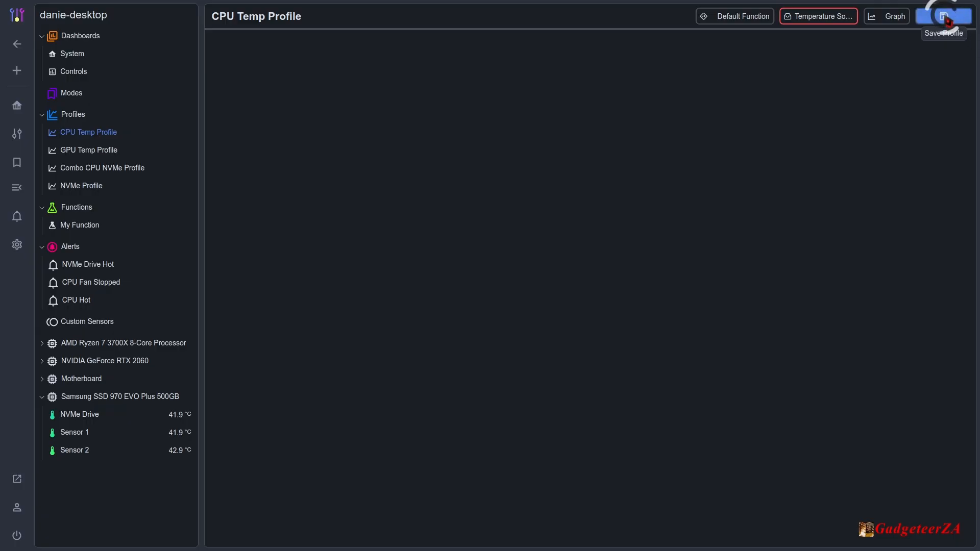
left_click(832, 17)
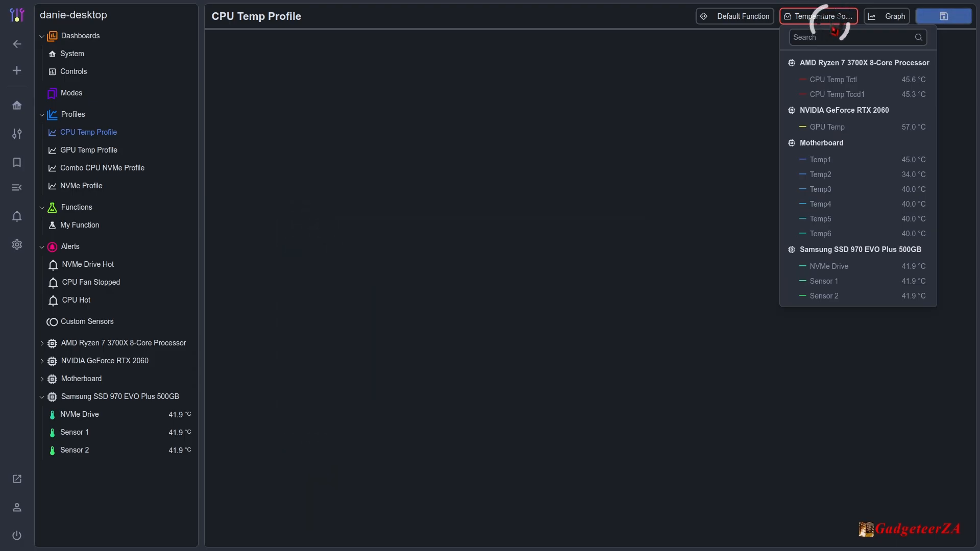
left_click(827, 81)
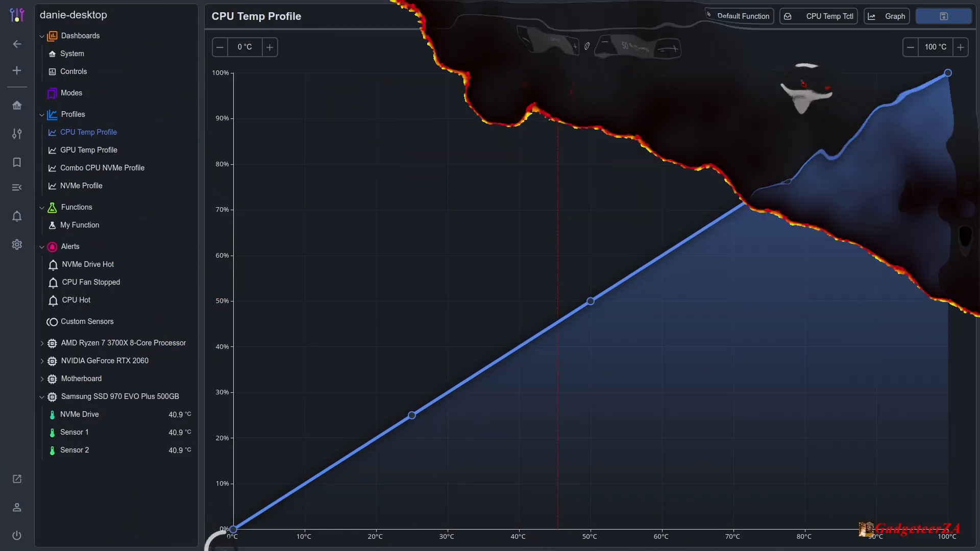
- Shape the fan curve to stay at 30 % until about 53 °C, pass about 67 °C at 52 %, and reach 100 % at 85.8 °C
left_click(234, 530)
left_click_drag(234, 535, 233, 392)
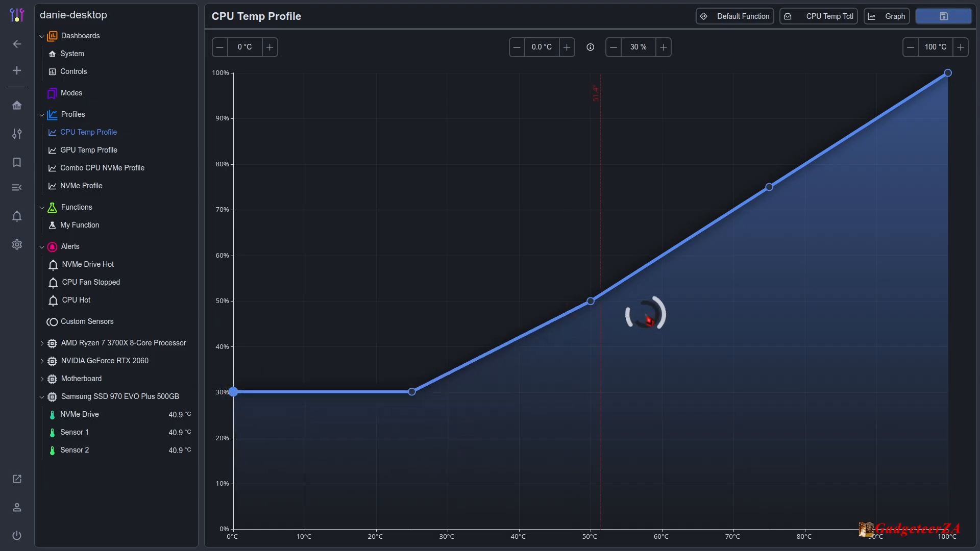
left_click_drag(422, 399, 602, 401)
left_click_drag(590, 301, 714, 296)
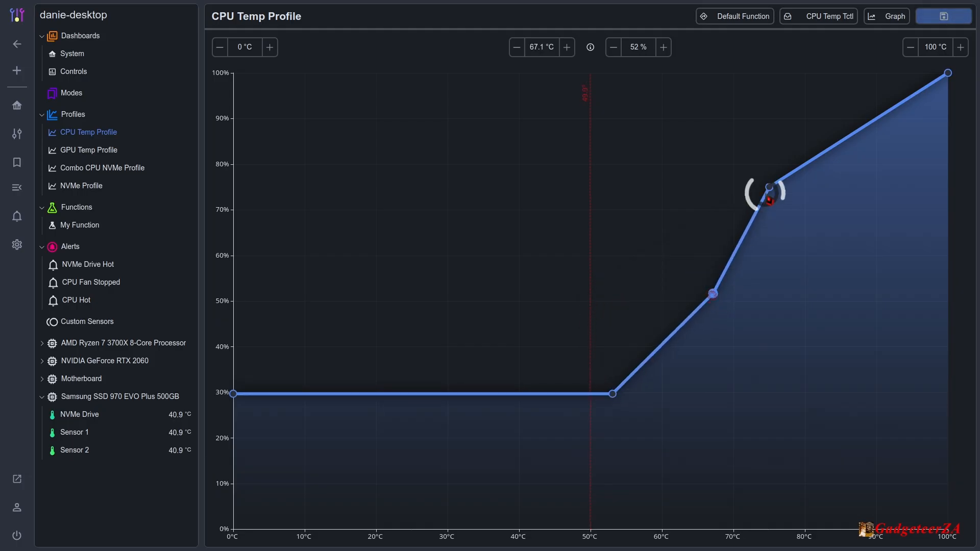
left_click_drag(769, 188, 849, 78)
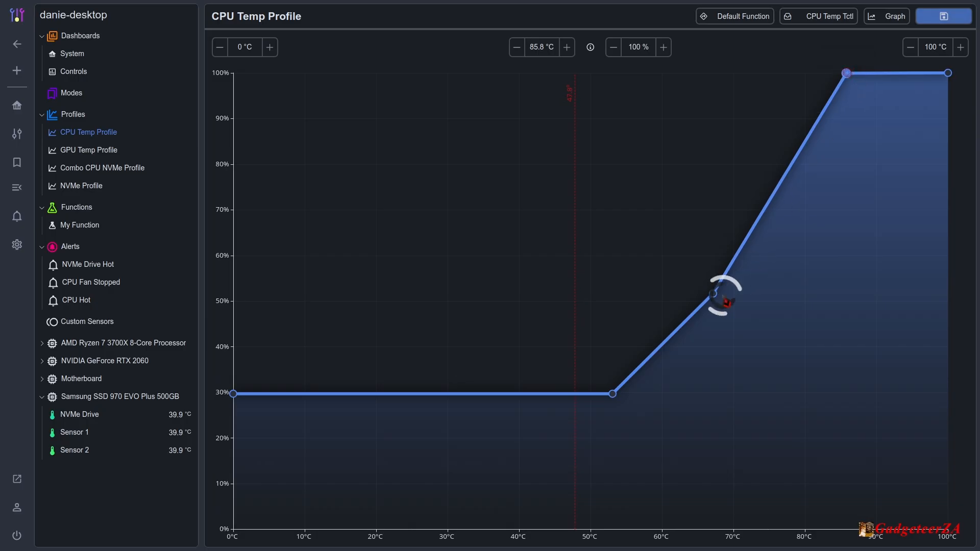
- Add and position curve points on the rise at about 62 °C/44 %, 68 °C/54 %, 75 °C/68 % and 80 °C/88 %
left_click_drag(720, 297, 770, 240)
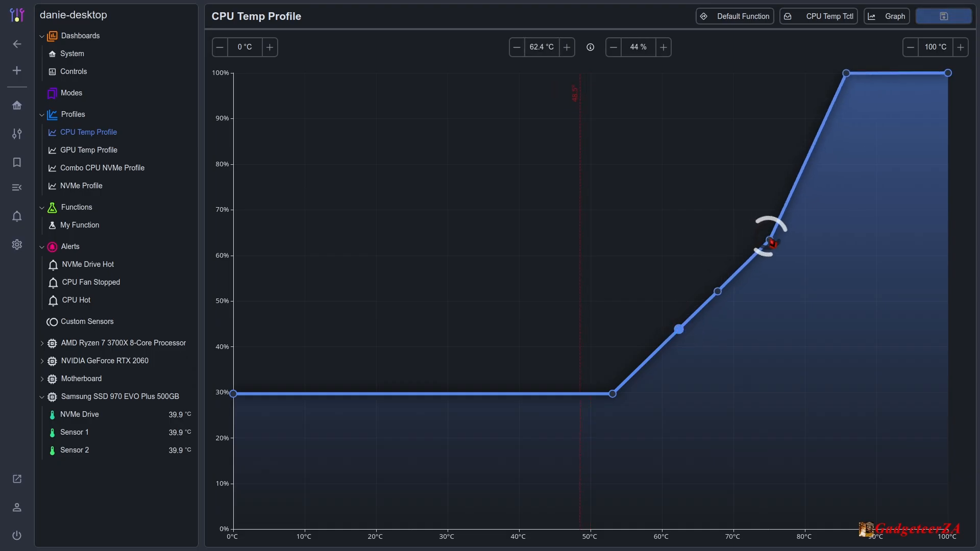
left_click_drag(781, 227, 806, 127)
left_click_drag(718, 292, 753, 233)
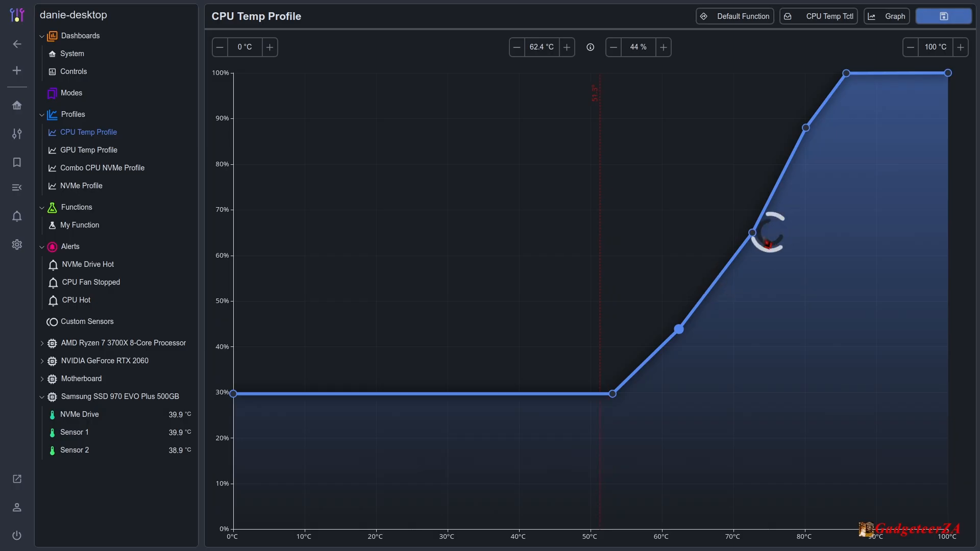
left_click_drag(752, 234, 770, 218)
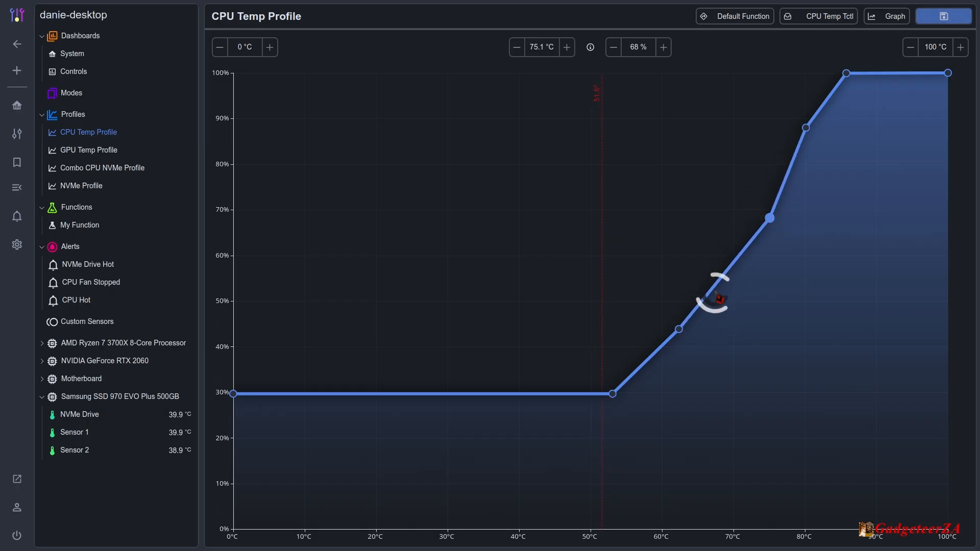
left_click(718, 282)
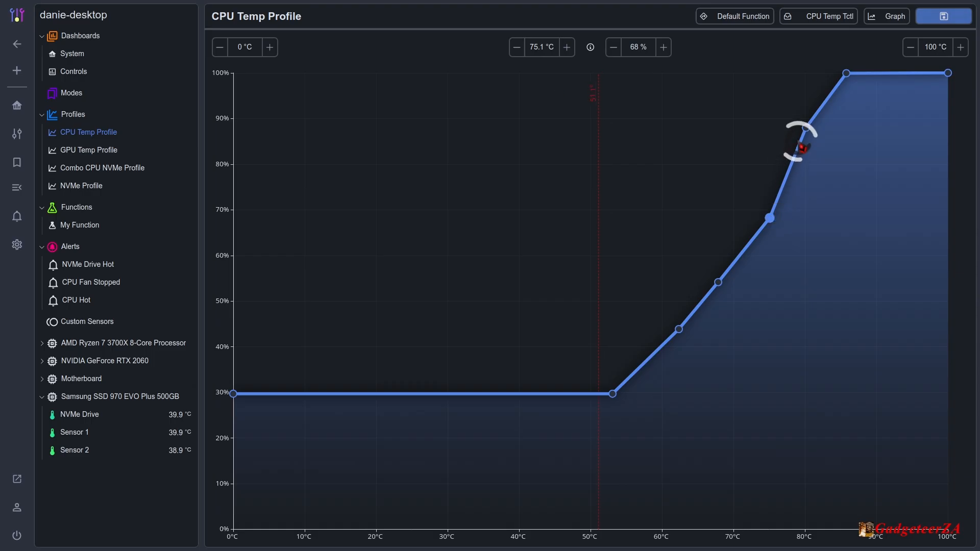
- Smooth the rise by moving its points to about 80 °C/86 %, 69 °C/52 % and 62.4 °C/41 %
left_click(805, 128)
left_click(769, 218)
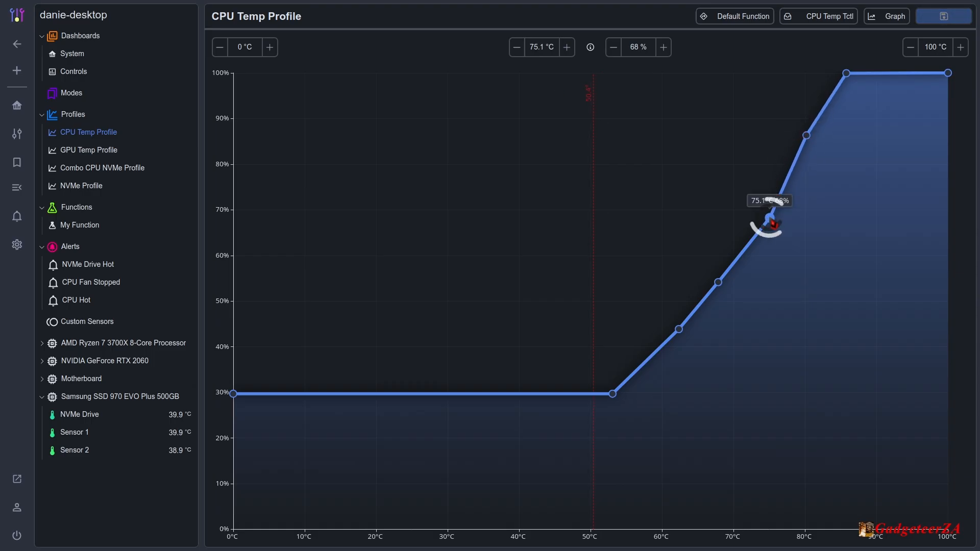
left_click_drag(718, 282, 728, 292)
left_click(679, 329)
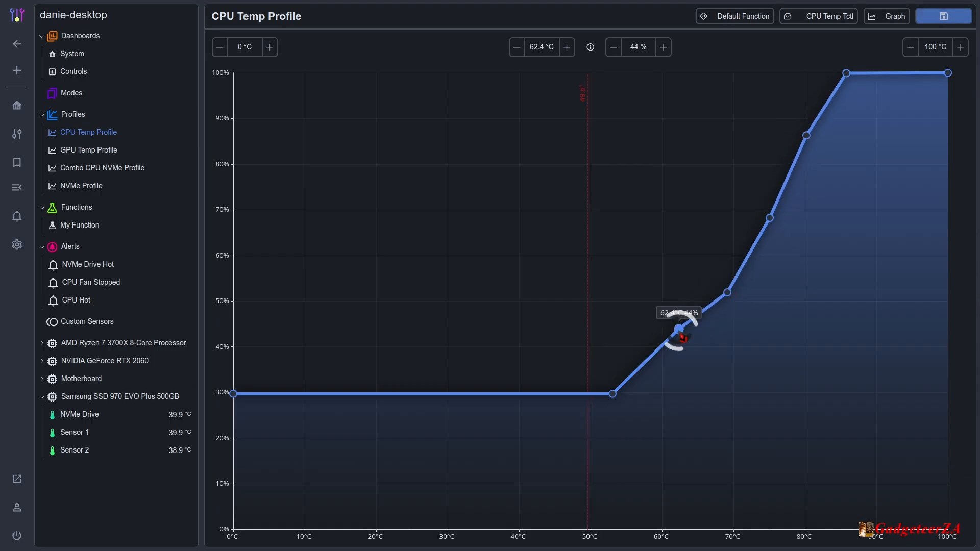
left_click_drag(687, 338, 689, 341)
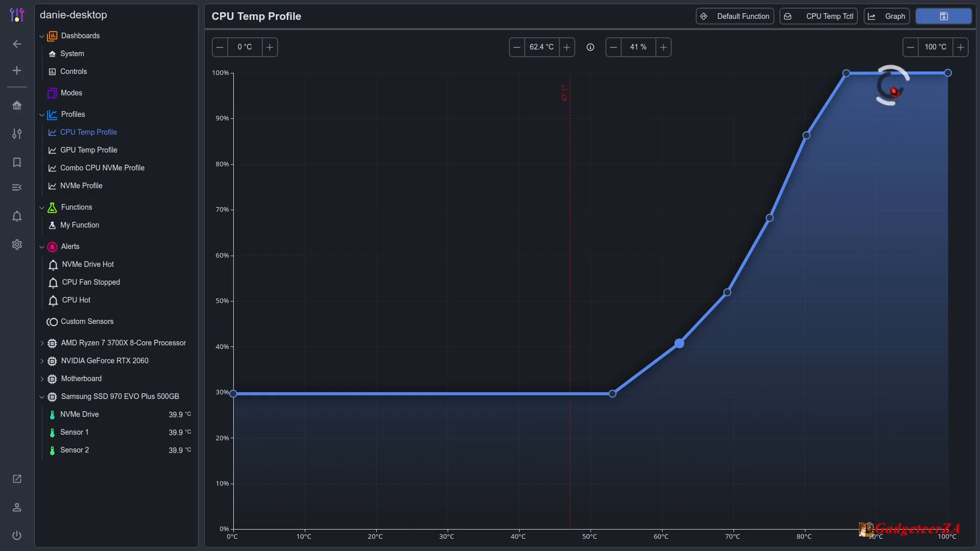
- Save the CPU Temp Profile and apply it to the fan
left_click(939, 18)
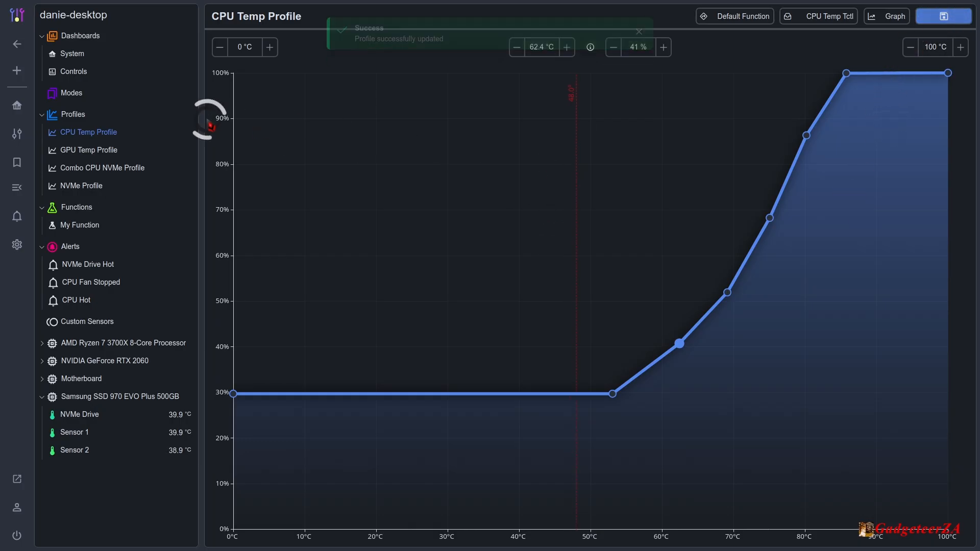
mouse_move(170, 131)
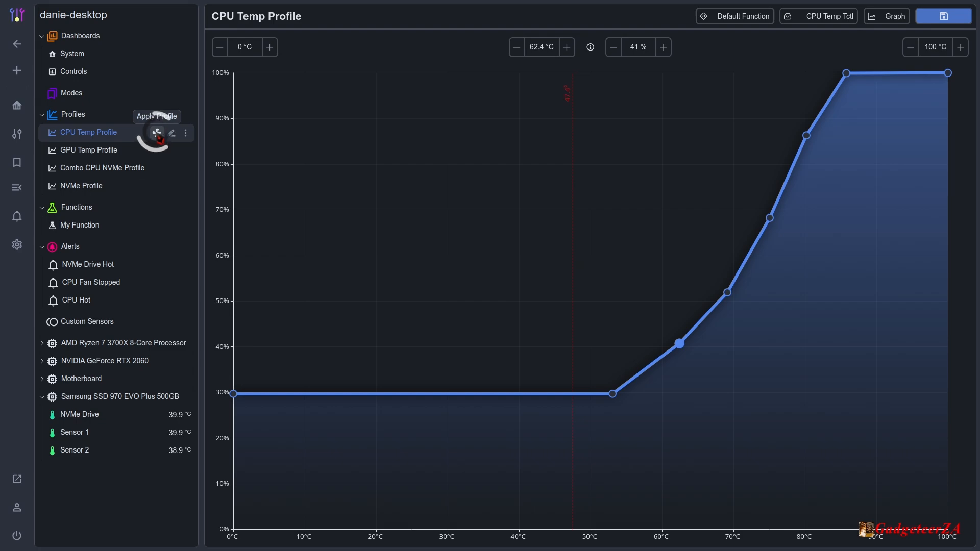
left_click(157, 134)
left_click(656, 387)
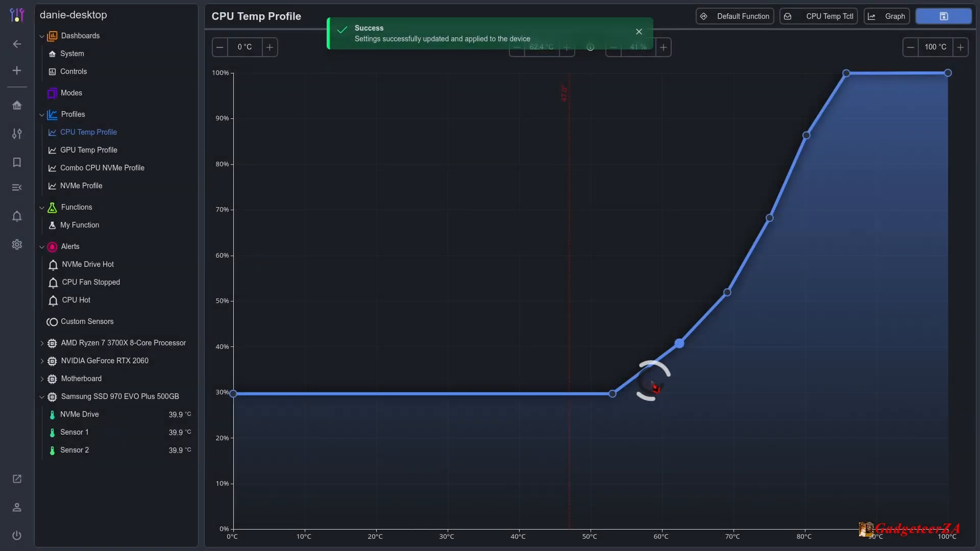
- Check the fans on the Controls dashboard, and review the CPU Temp Profile's available types and the curve point where full speed begins
left_click(74, 71)
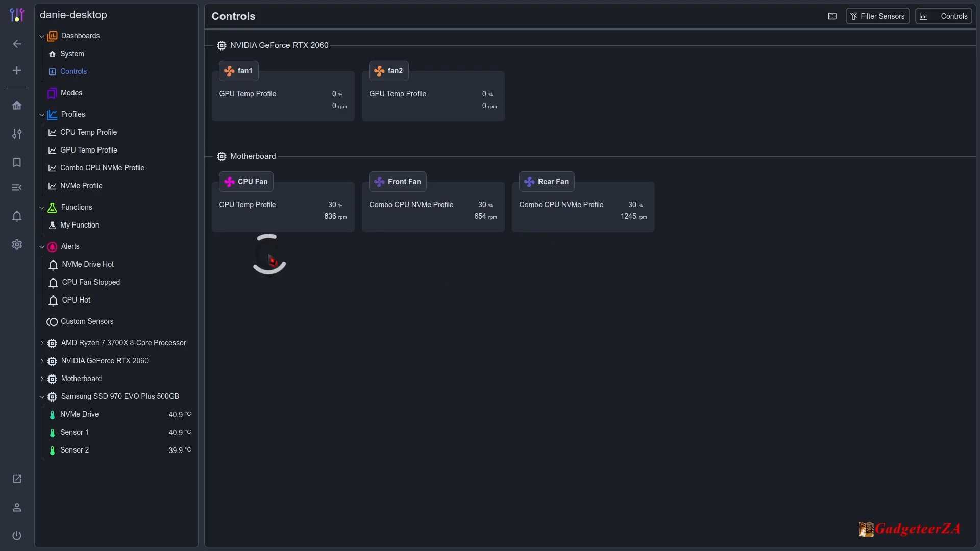
left_click(91, 134)
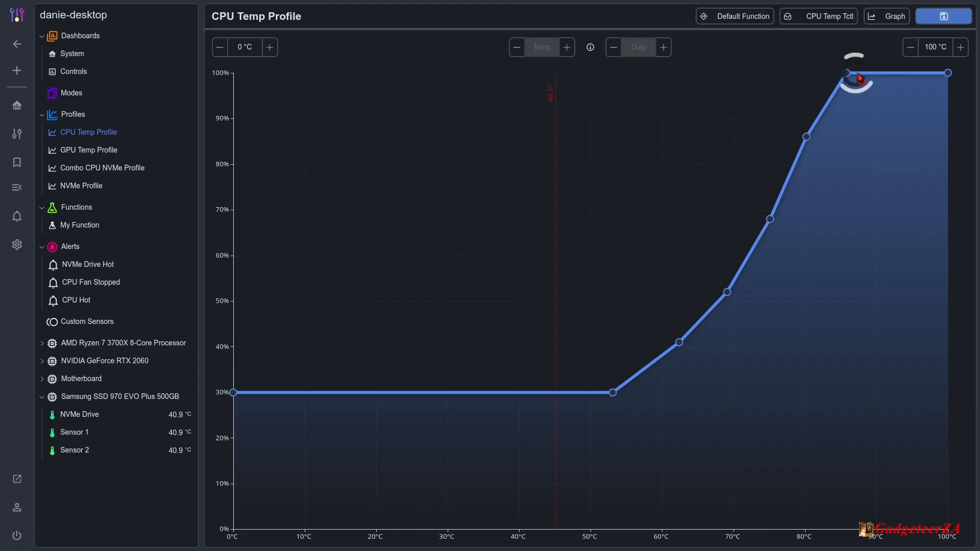
left_click(897, 17)
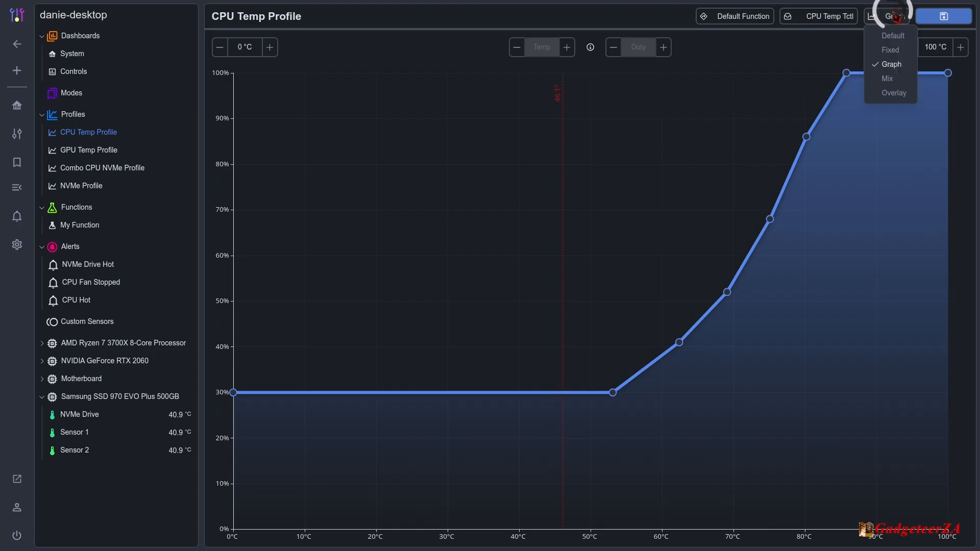
left_click(584, 9)
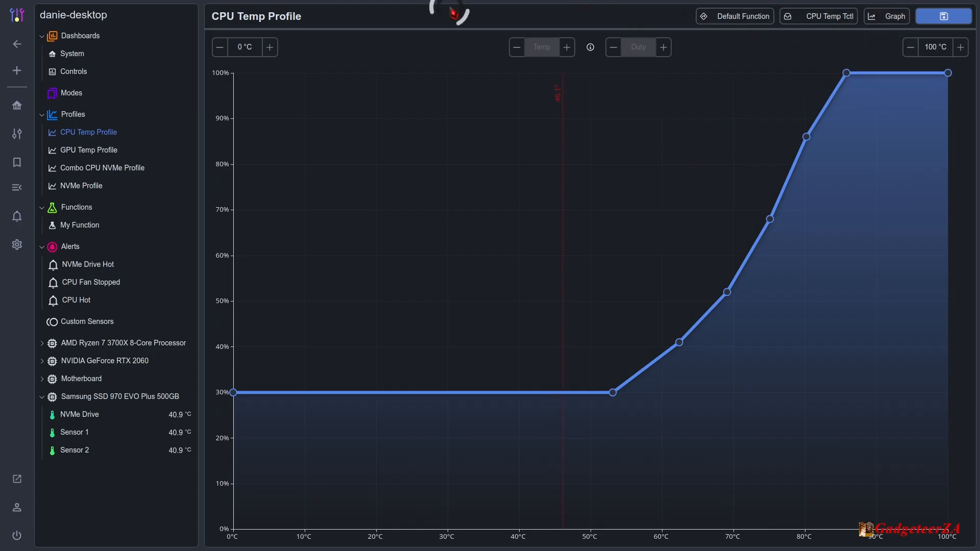
left_click(846, 73)
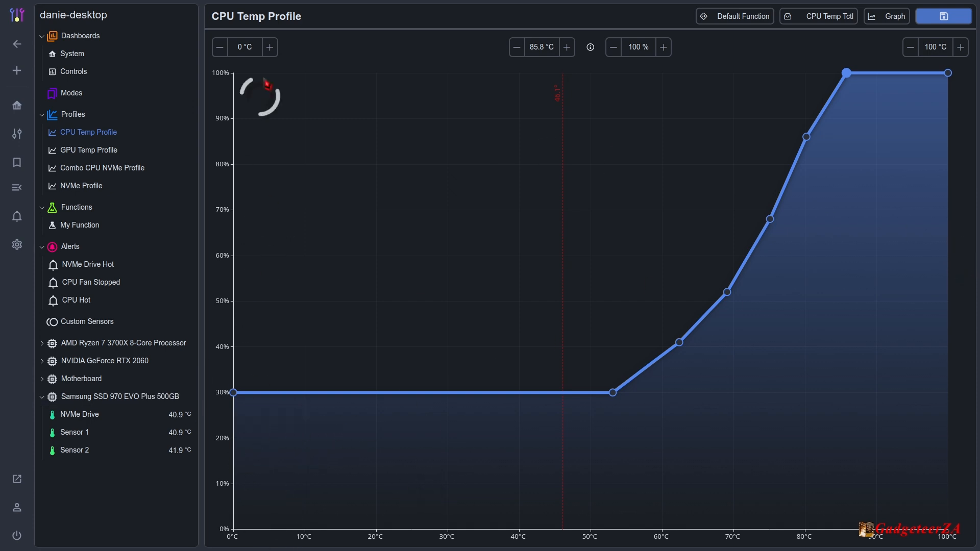
- Try a minimum temperature of 20 °C on the CPU Temp Profile's graph and restore it to 0 °C
left_click(269, 46)
left_click(269, 46)
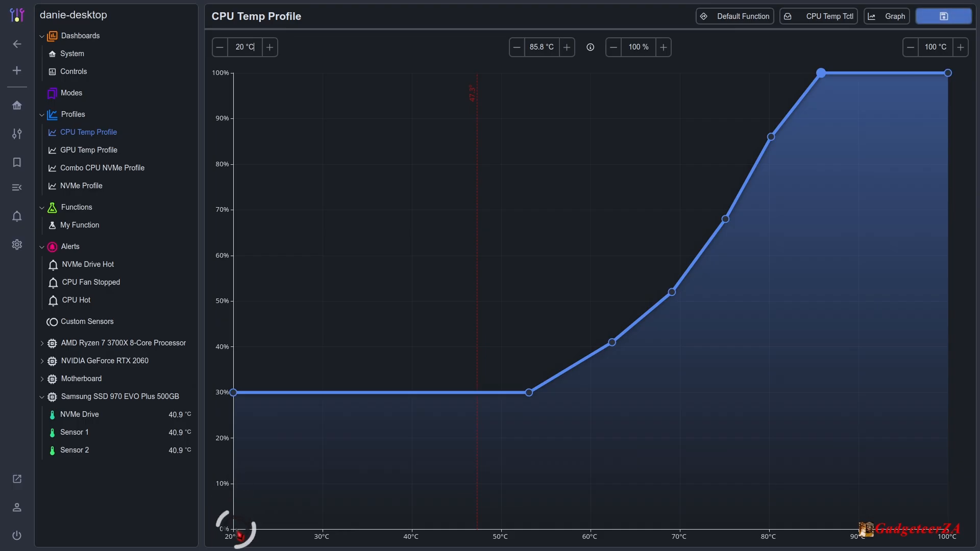
left_click(220, 47)
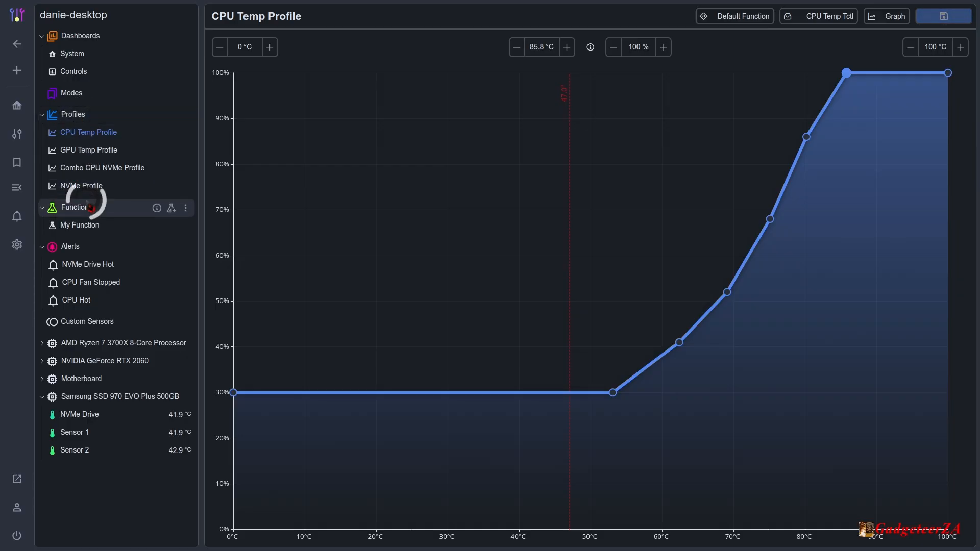
- Set the Front Fan to a manual speed of 100 % and apply it, and lower that speed to 34 % and save
left_click(82, 76)
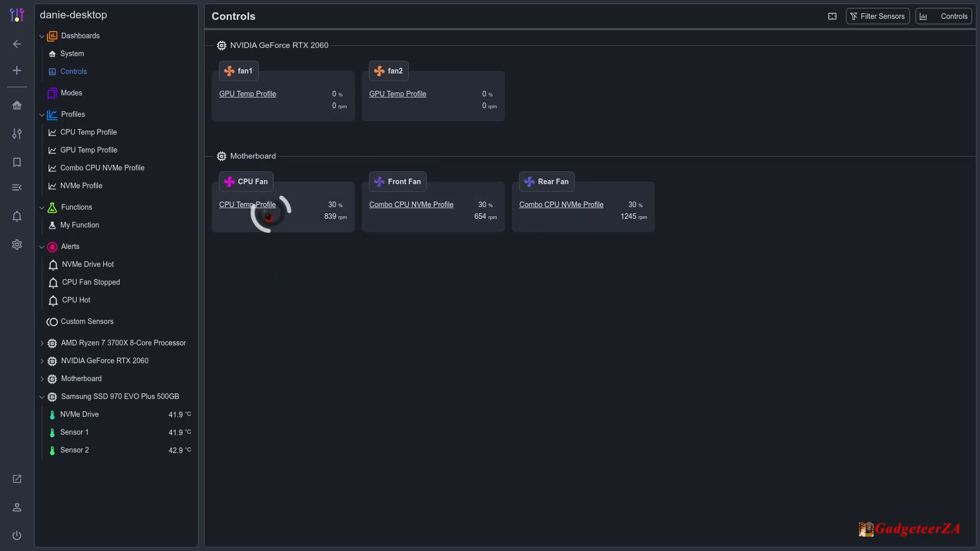
left_click(405, 183)
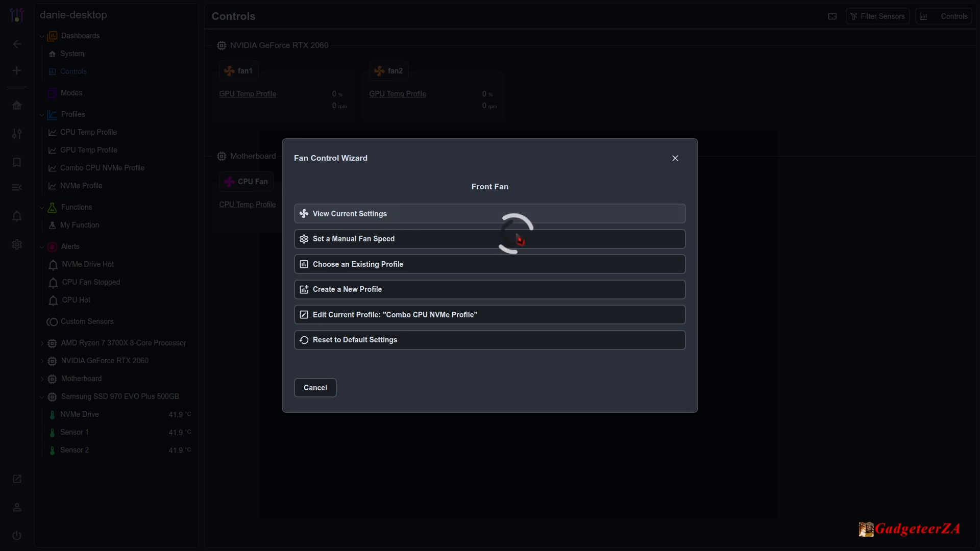
left_click(352, 238)
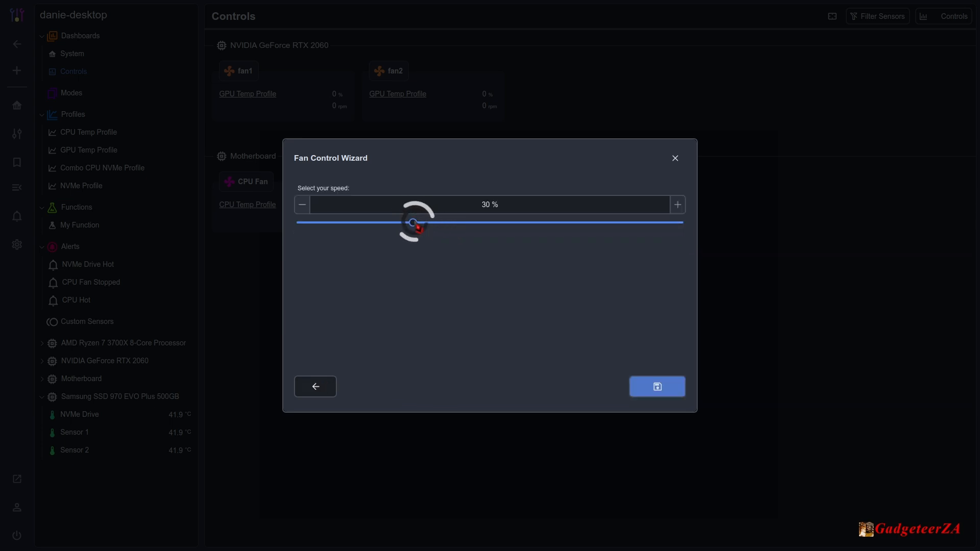
left_click_drag(414, 224, 684, 223)
left_click(654, 386)
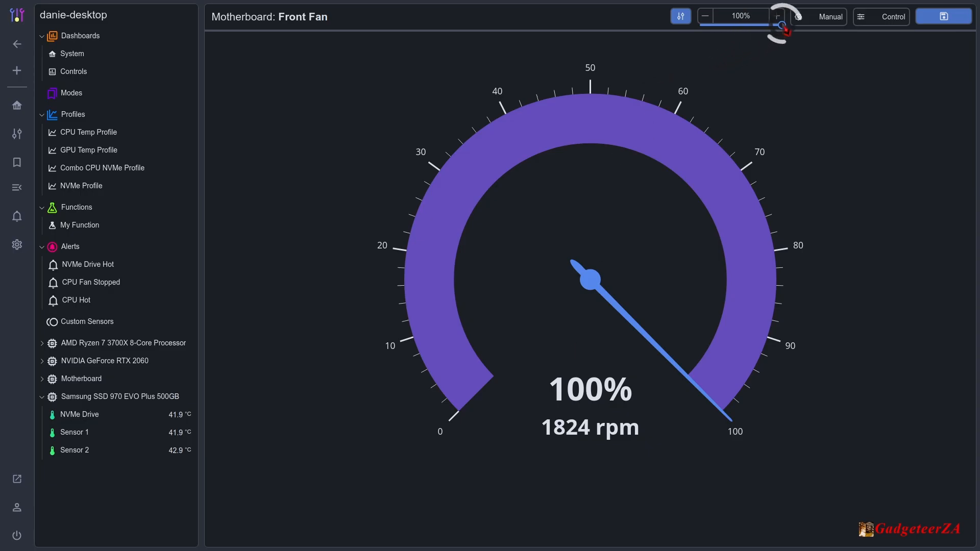
left_click_drag(782, 24, 727, 21)
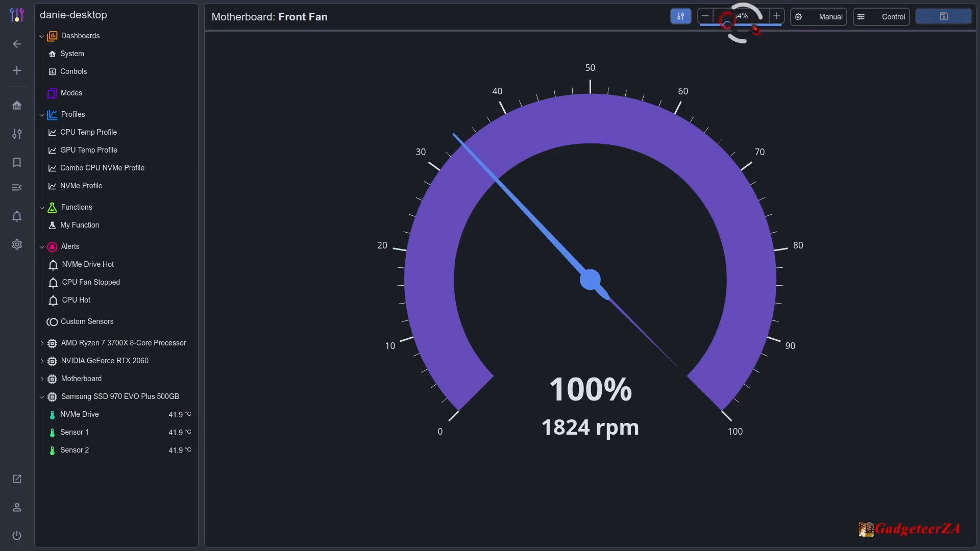
left_click(944, 16)
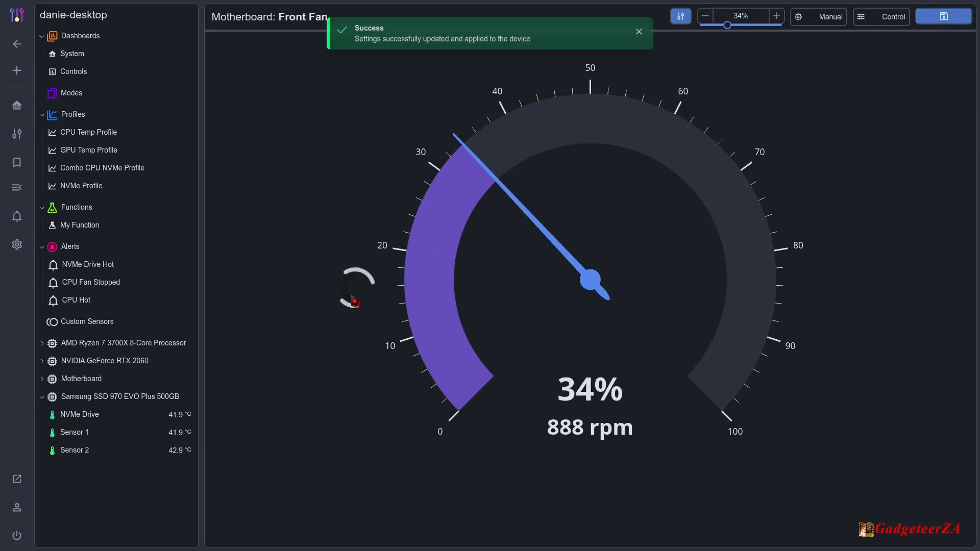
- Check the fans on the Controls dashboard and review the trigger conditions of the NVMe Drive Hot, CPU Hot and CPU Fan Stopped alerts
left_click(82, 73)
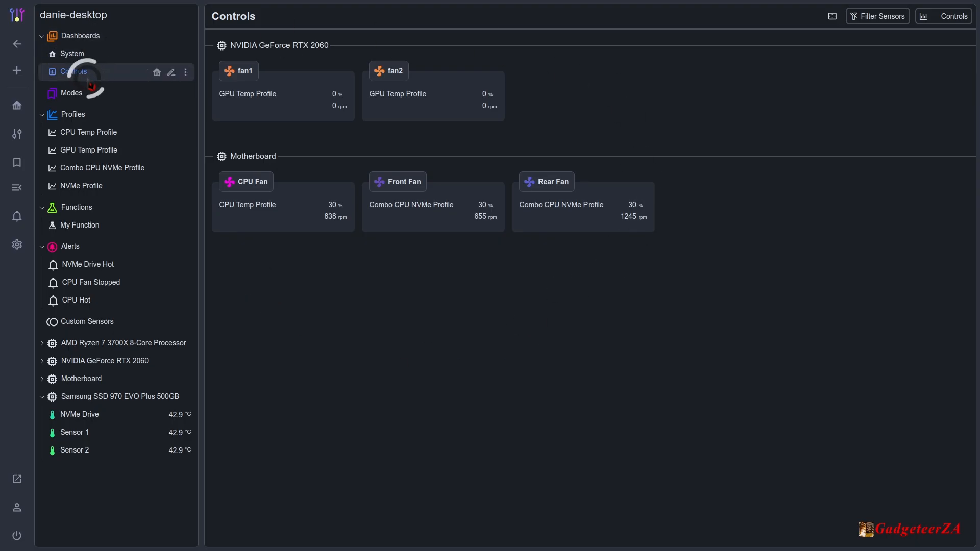
left_click(90, 266)
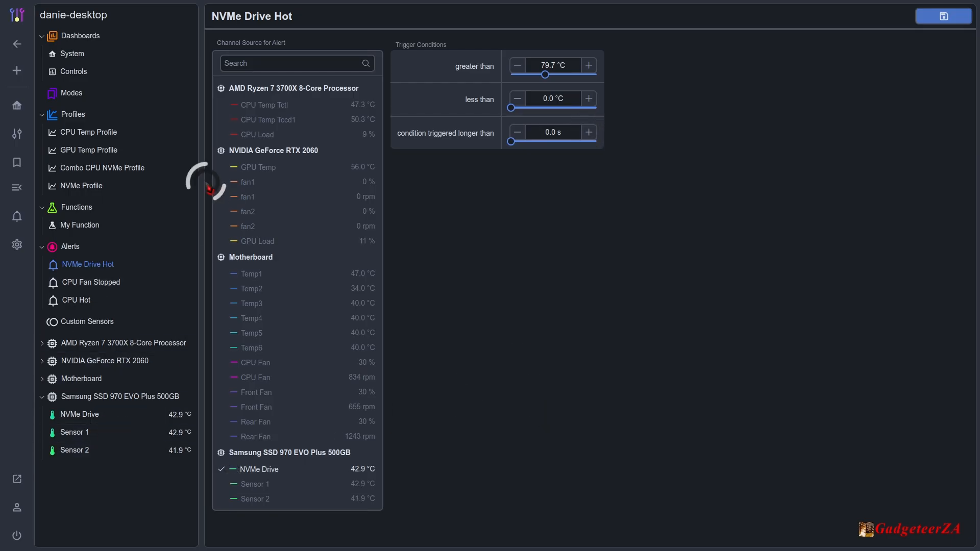
left_click(76, 300)
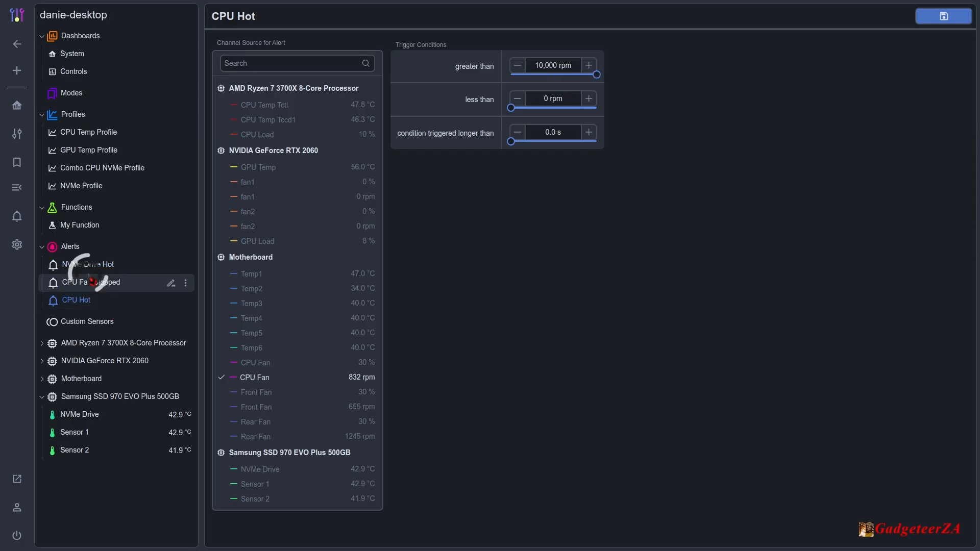
left_click(93, 284)
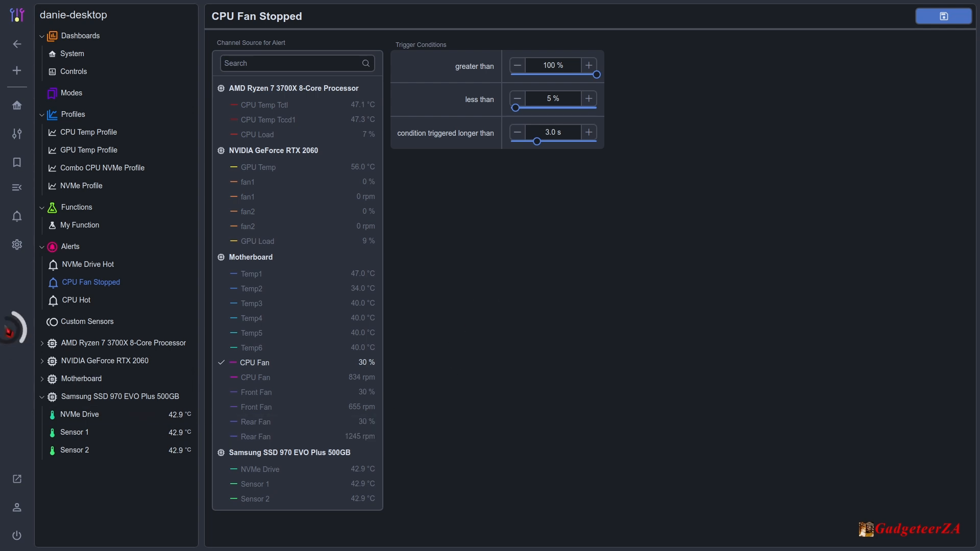
- Try the Sidebar to Collapse option in the general settings and switch it back off
left_click(18, 246)
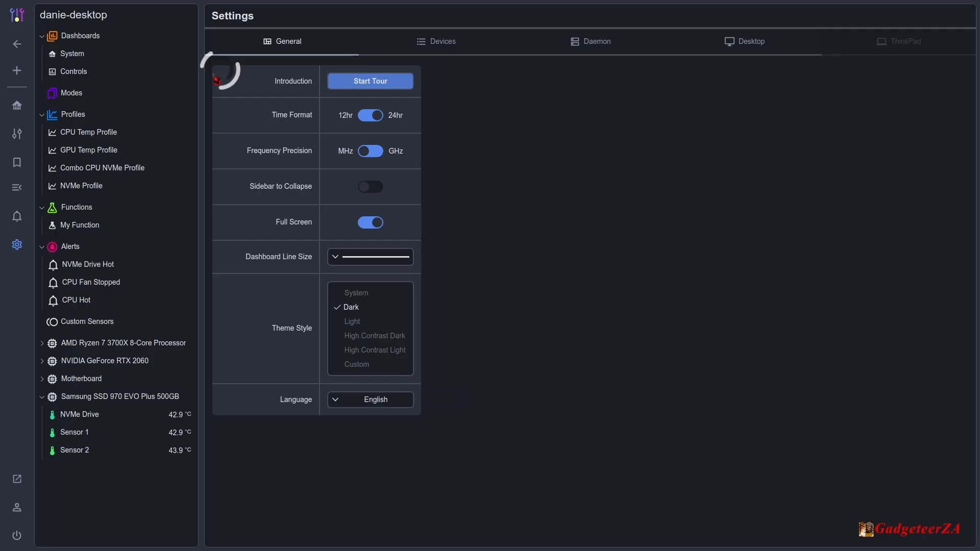
left_click(371, 81)
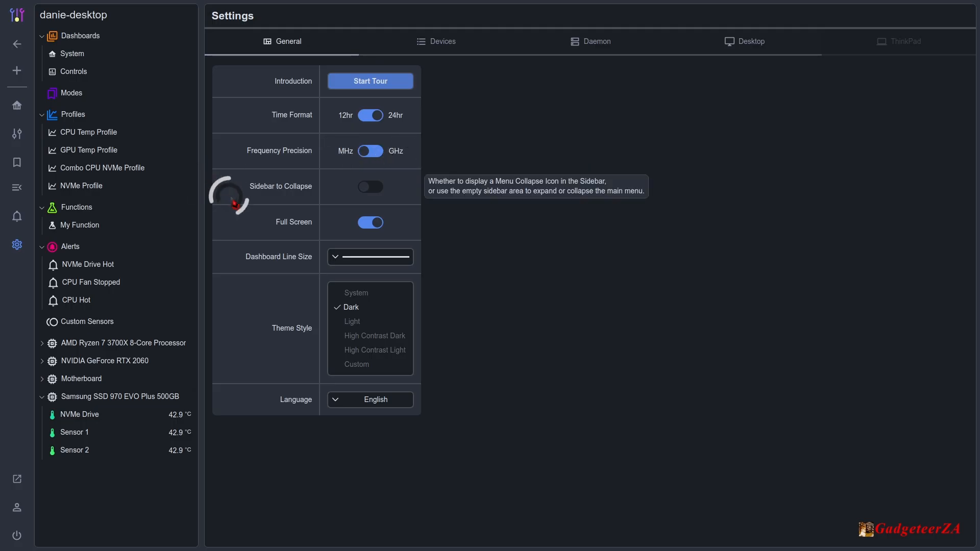
left_click(372, 187)
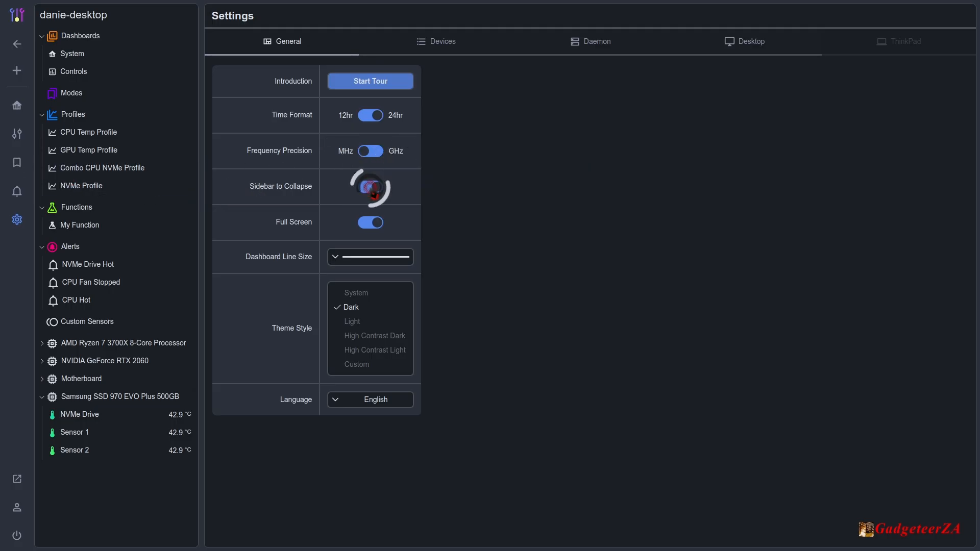
left_click(371, 188)
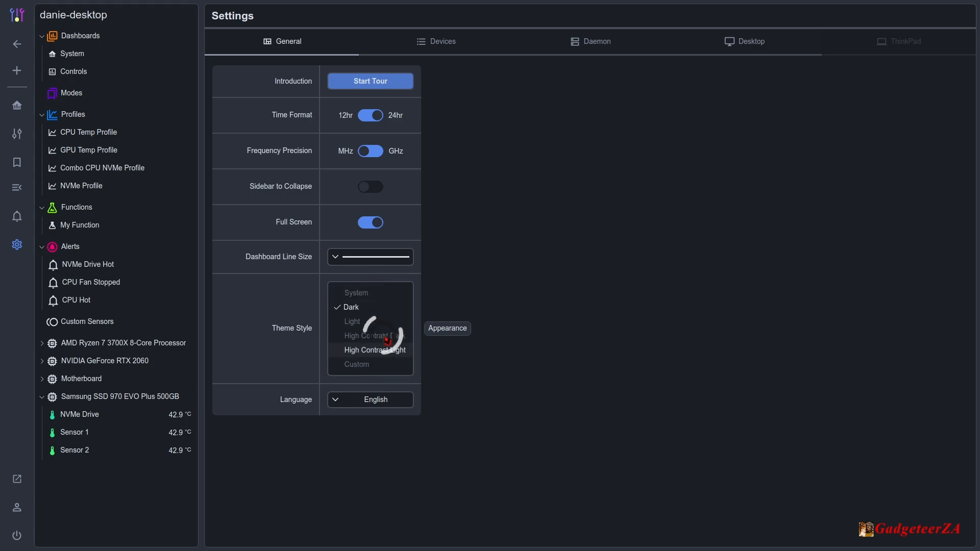
- Try the Light, System and High Contrast Dark theme styles and return to the Dark theme
left_click(358, 323)
left_click(352, 307)
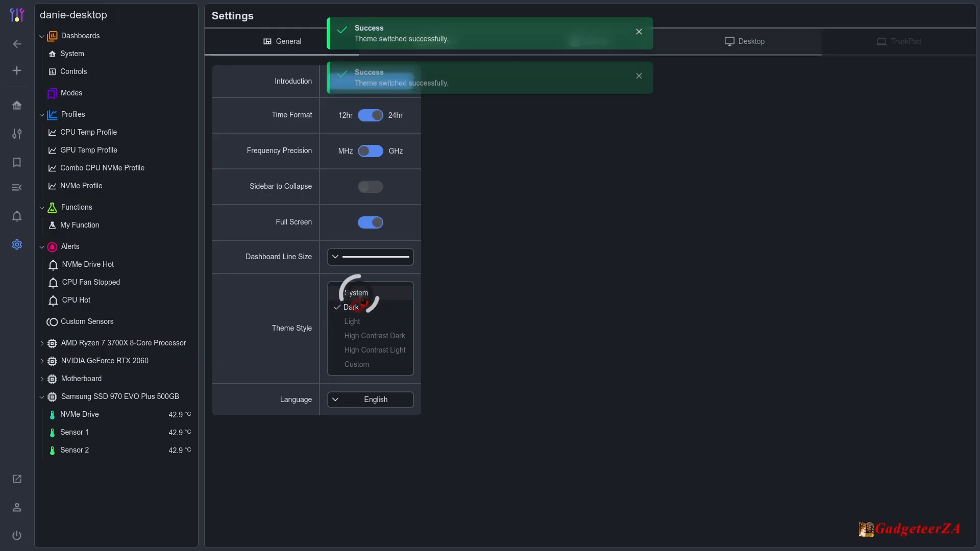
left_click(357, 293)
left_click(376, 337)
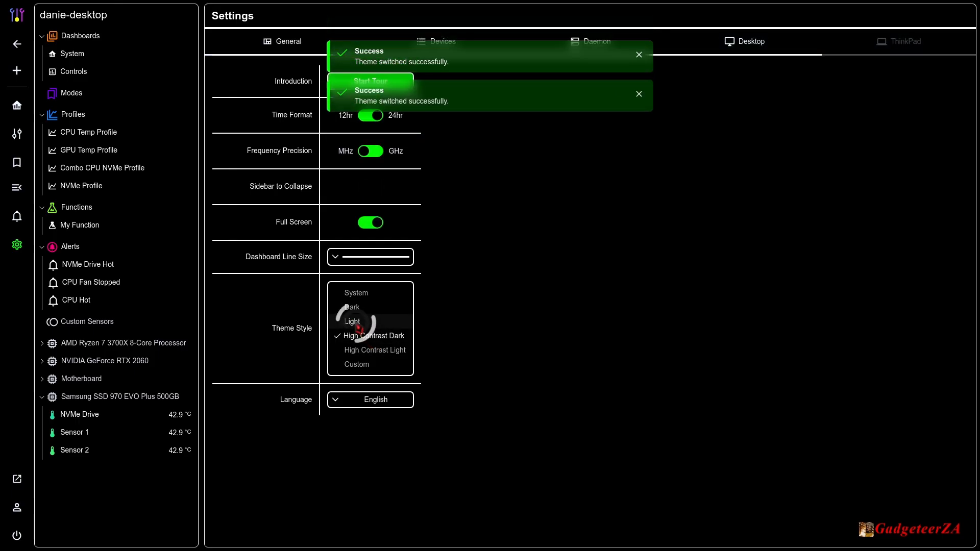
left_click(354, 308)
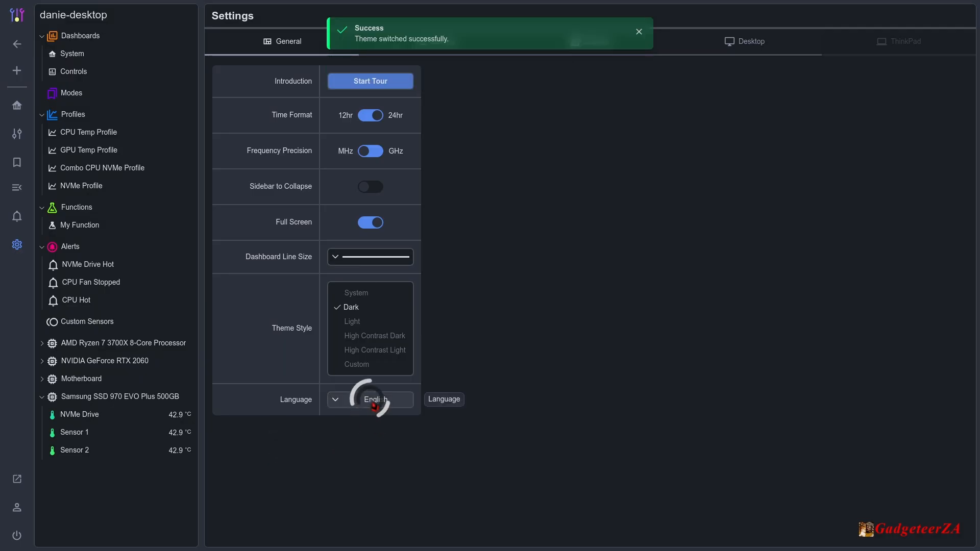
- Look through the available interface languages and the list of devices and sensors in the settings
left_click(357, 400)
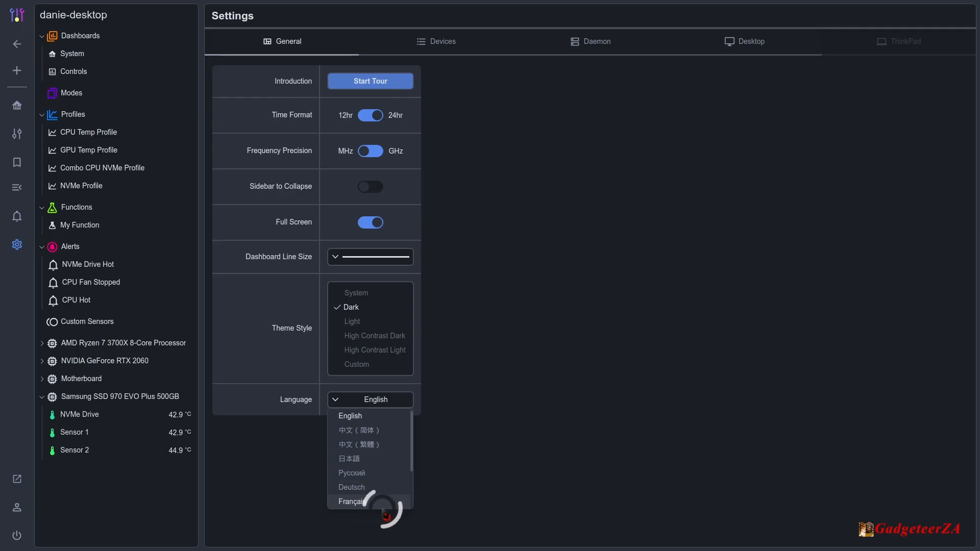
scroll(387, 496, "down", 1)
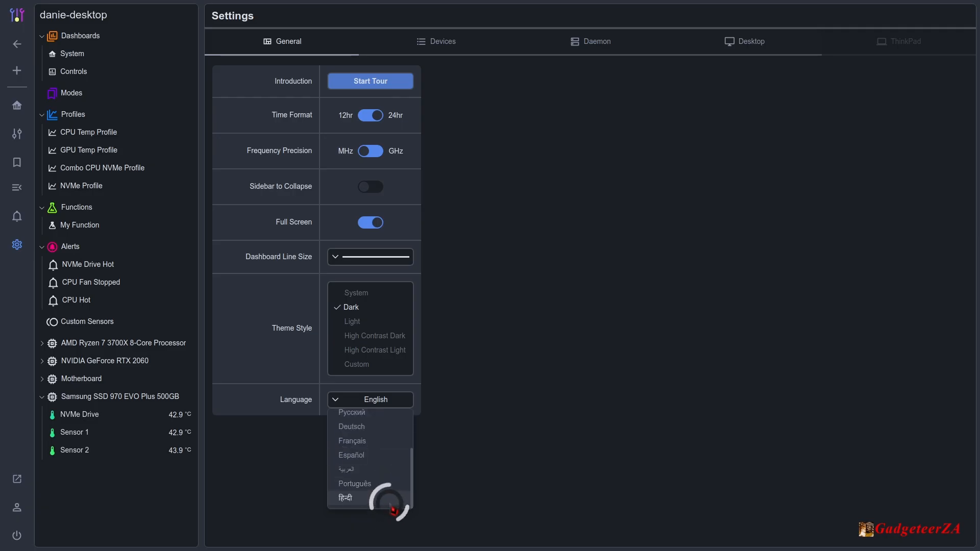
scroll(390, 498, "up", 1)
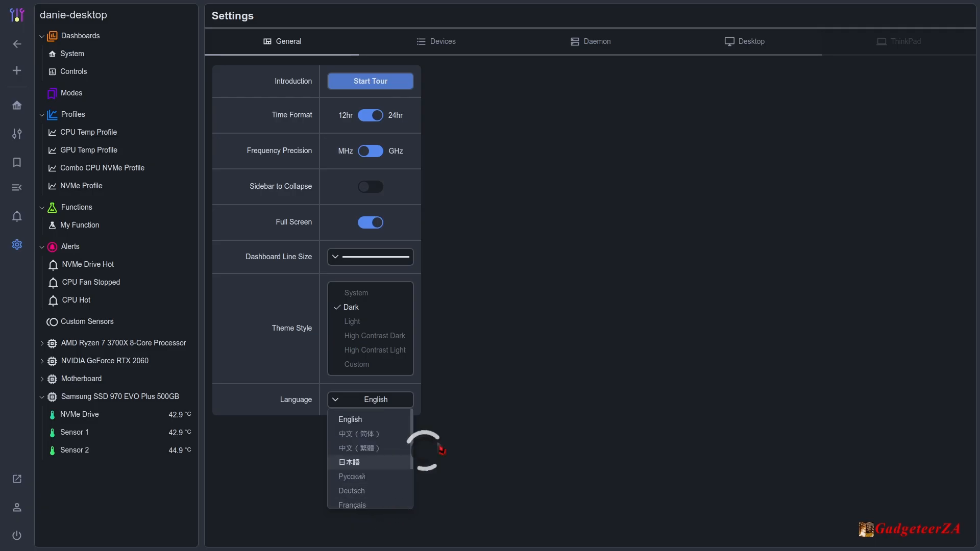
left_click(434, 55)
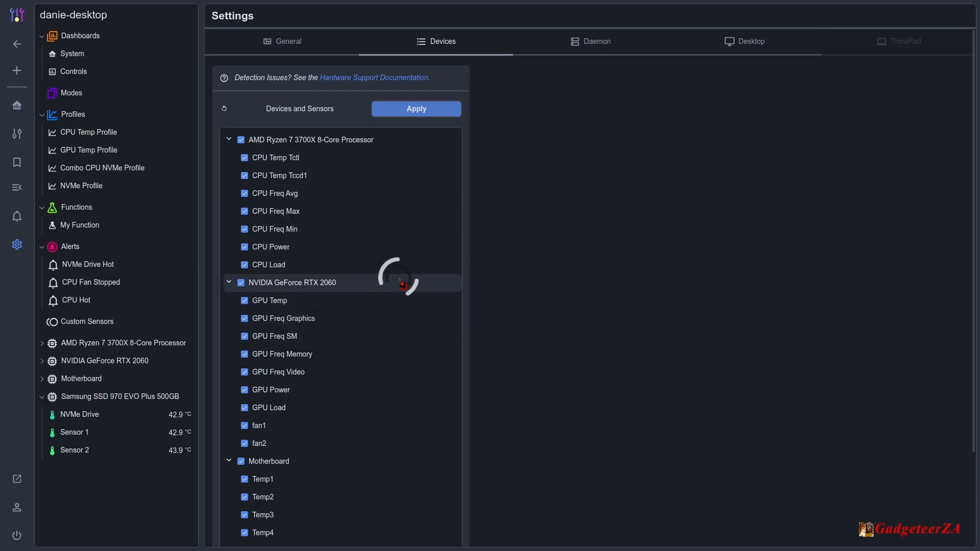
scroll(403, 284, "down", 3)
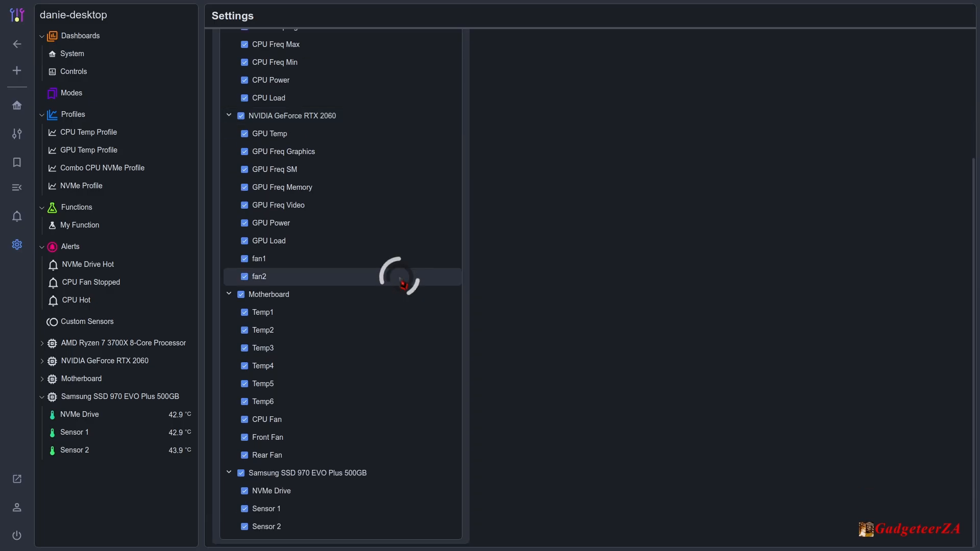
scroll(403, 284, "up", 3)
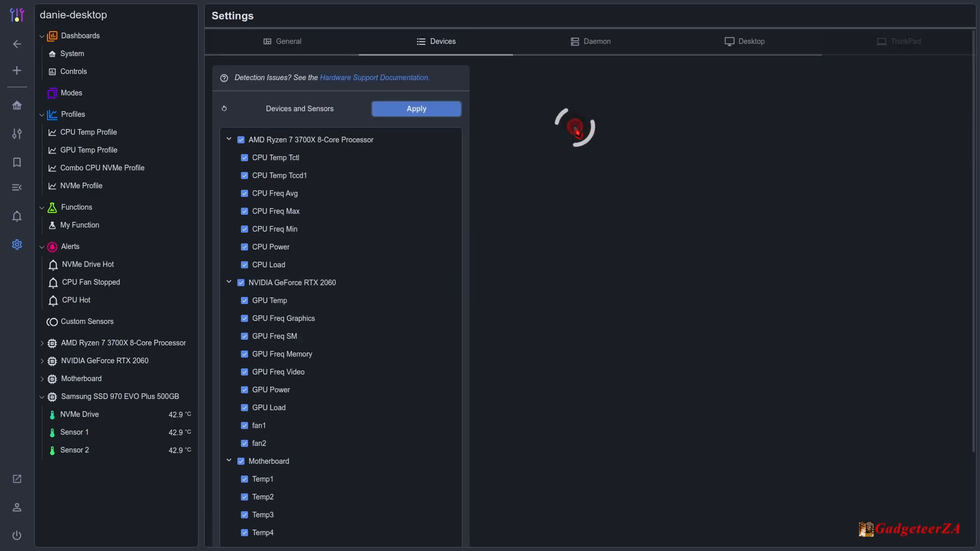
- Review the Daemon settings, including startup delay, polling rate and drive power state, and the Desktop settings for tray, zoom and startup delay
left_click(592, 44)
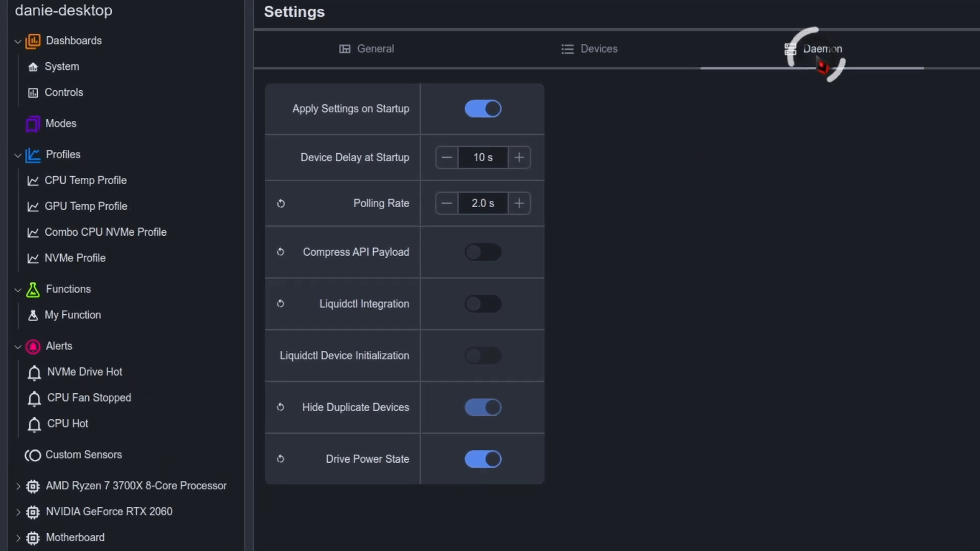
mouse_move(469, 125)
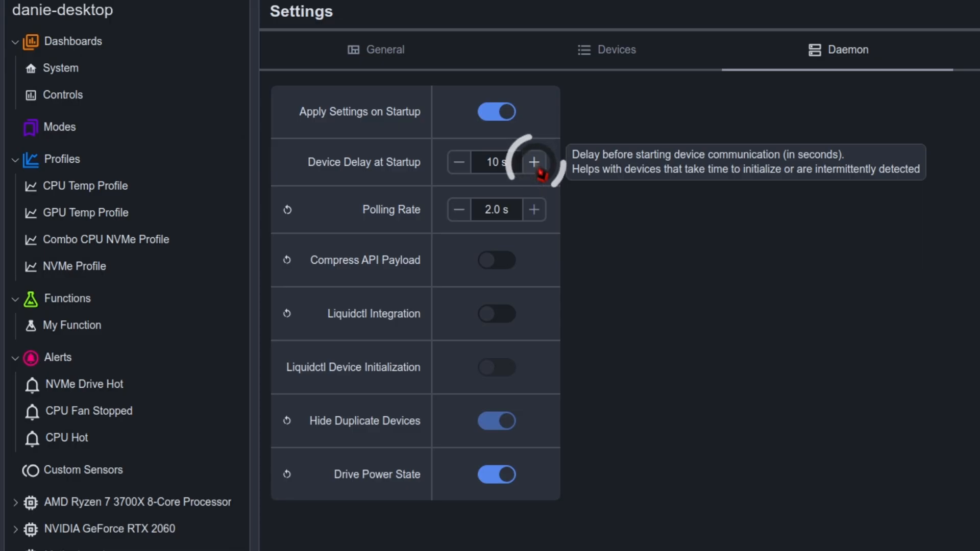
mouse_move(540, 217)
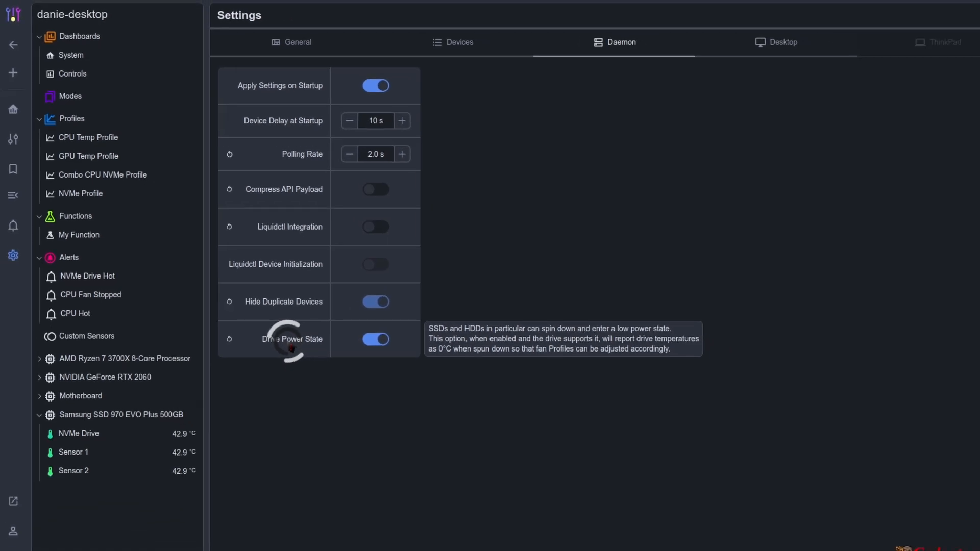
left_click(774, 44)
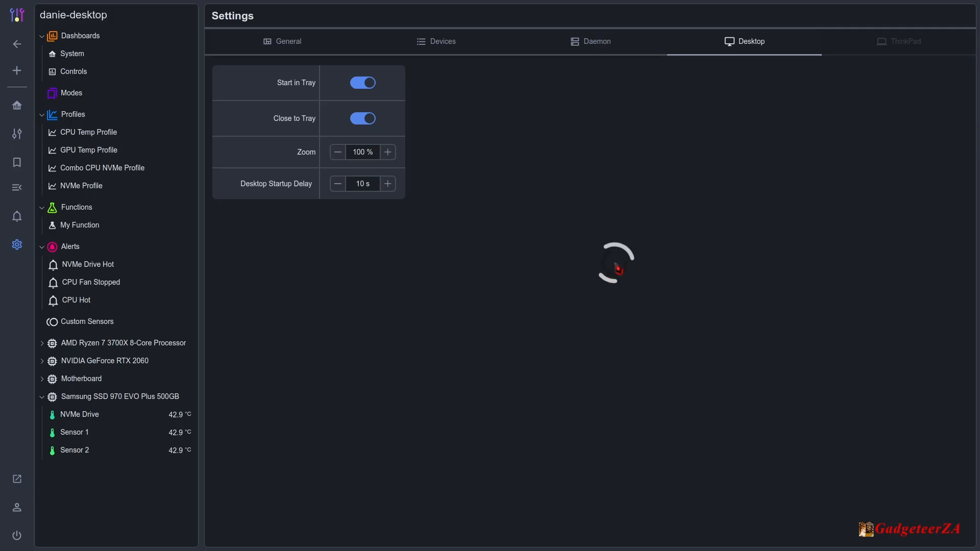
left_click(17, 507)
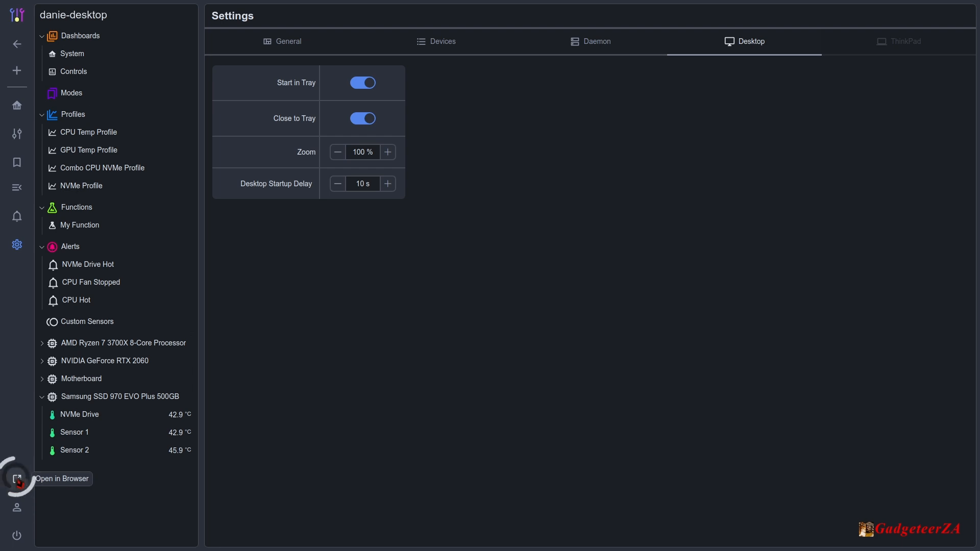
mouse_move(18, 533)
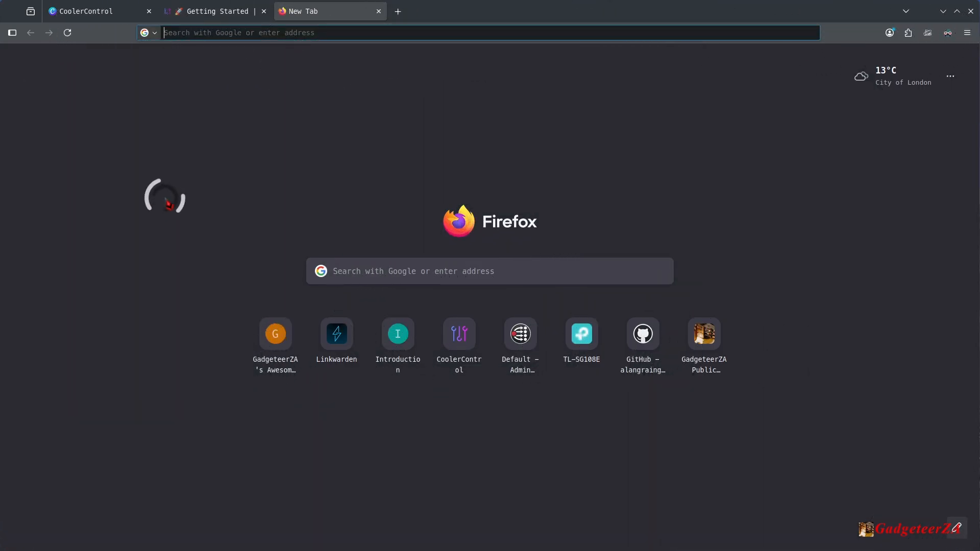
left_click(227, 34)
right_click(228, 39)
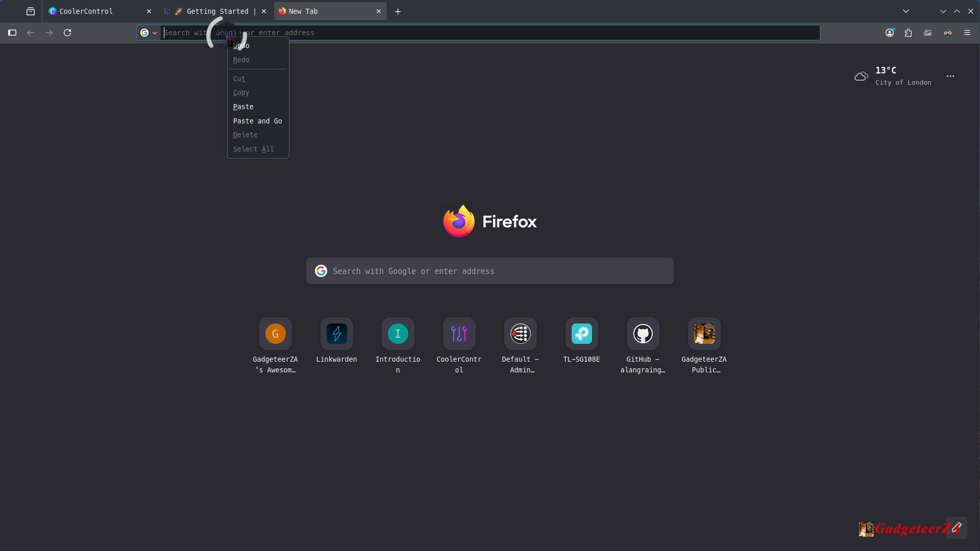
left_click(248, 105)
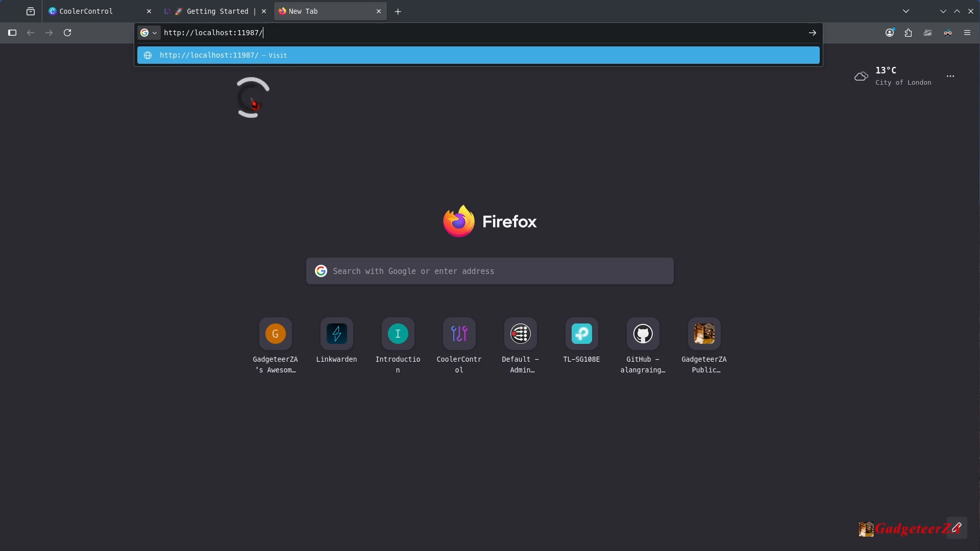
key("Return")
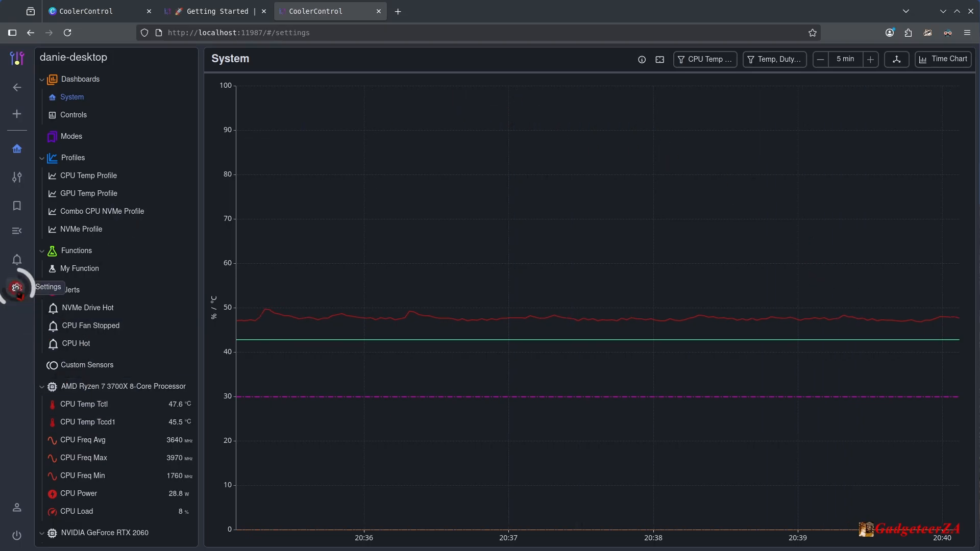
- Look over the general settings, the Controls dashboard and the System dashboard in the web interface
left_click(17, 288)
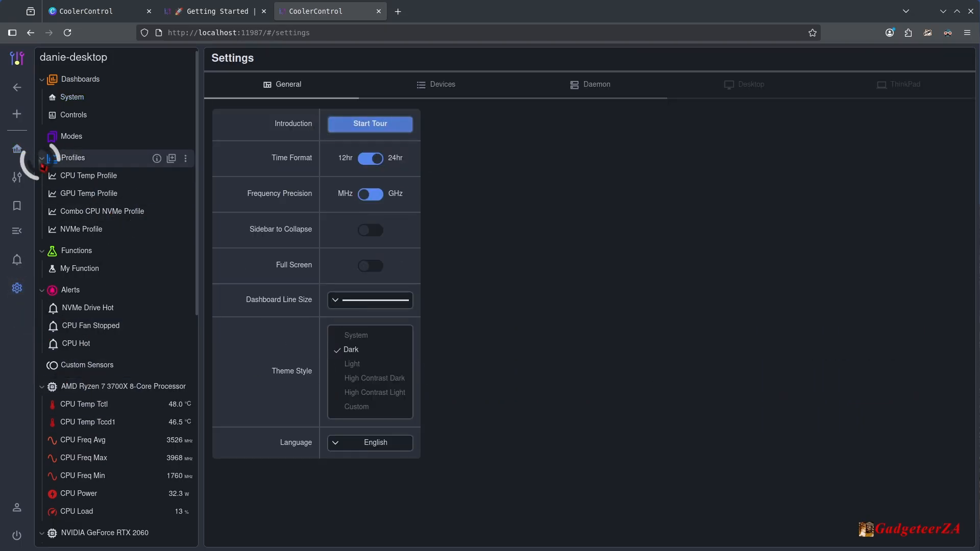
left_click(21, 151)
left_click(73, 113)
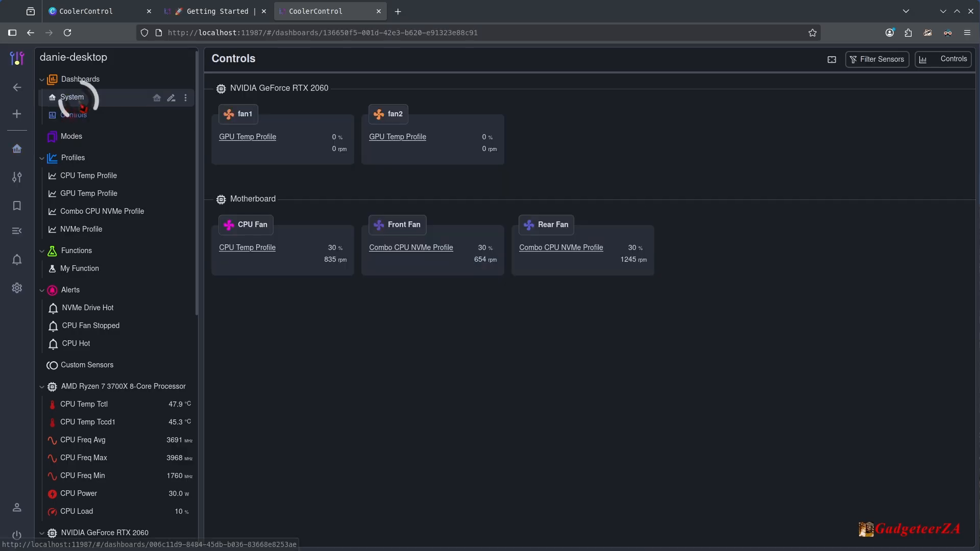
left_click(78, 101)
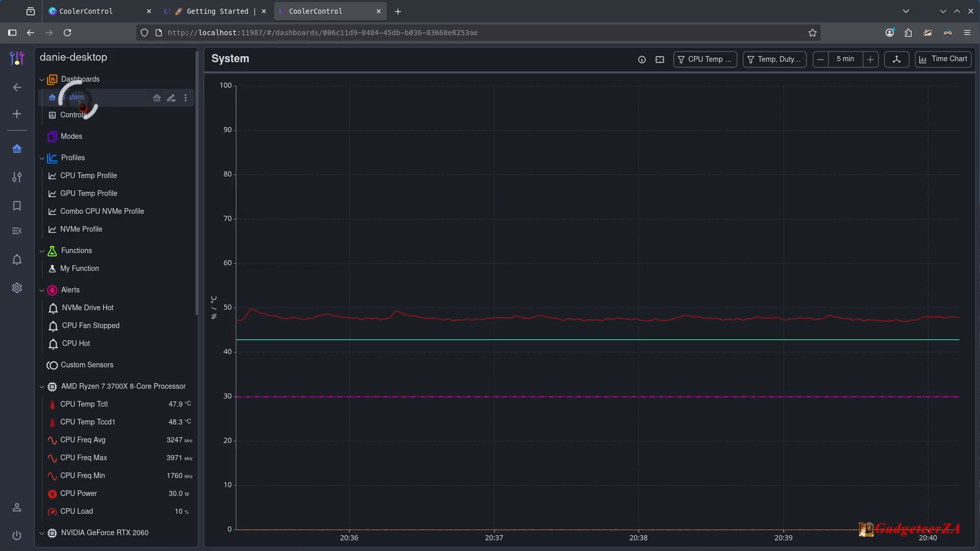